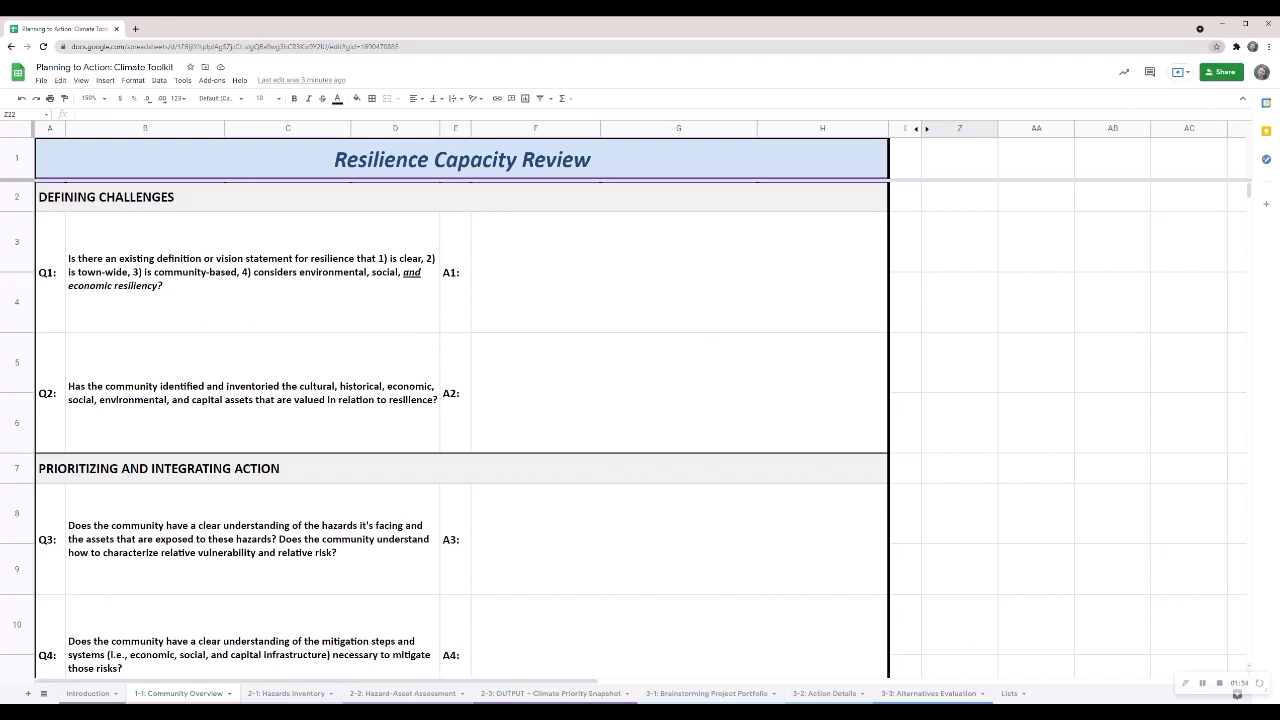
Review all ten Resilience Capacity Review questions and the answer cells provided for them
scroll(939, 396, down, 5)
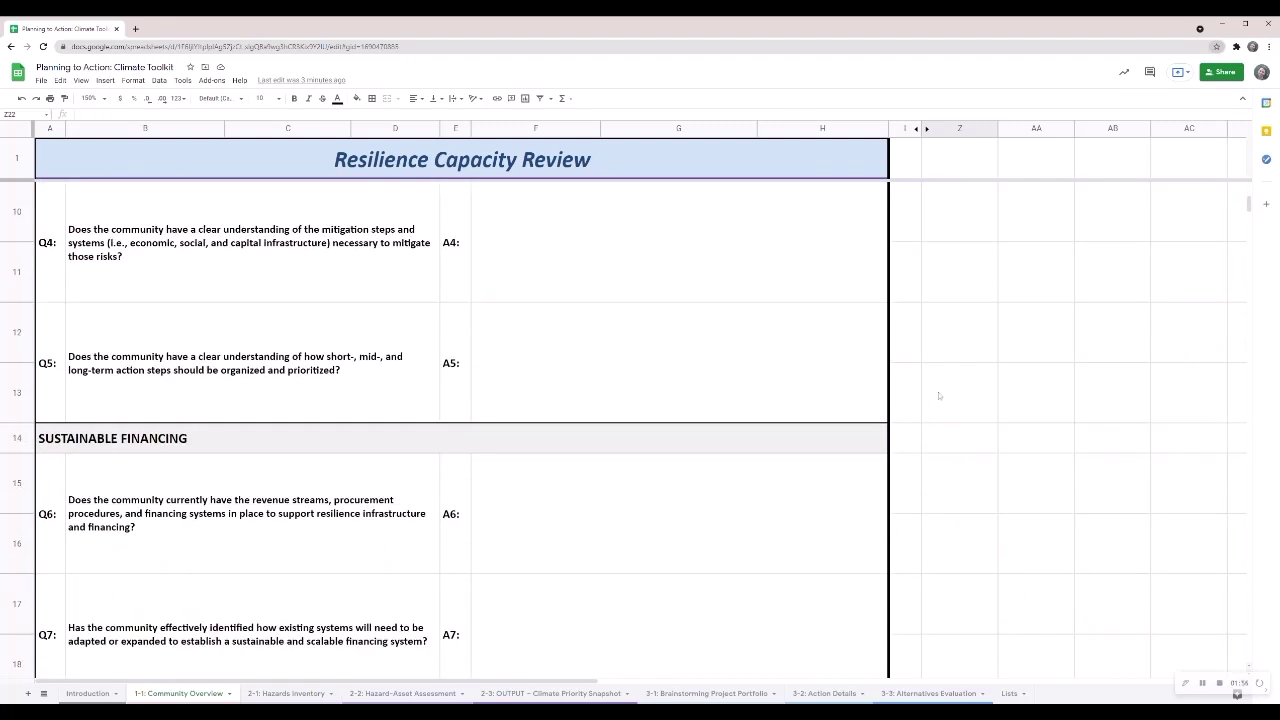
scroll(939, 396, down, 1)
scroll(939, 396, down, 6)
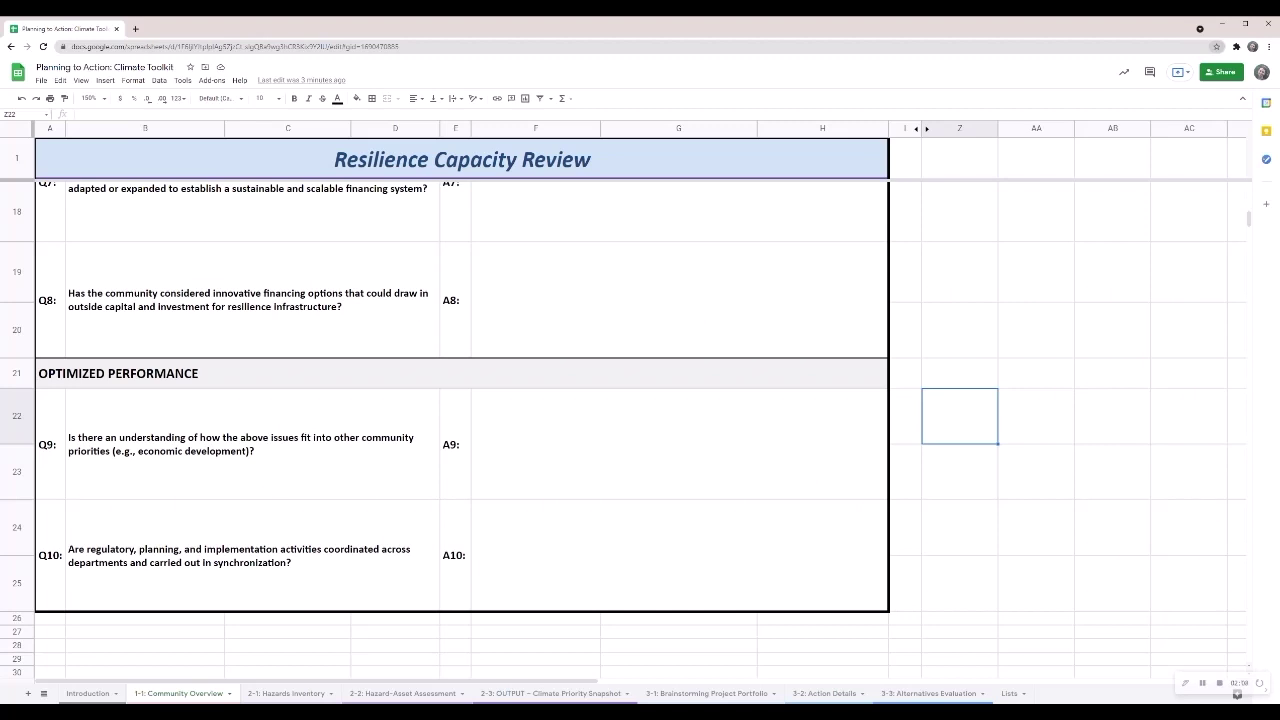
click(606, 238)
click(590, 320)
click(574, 428)
click(573, 538)
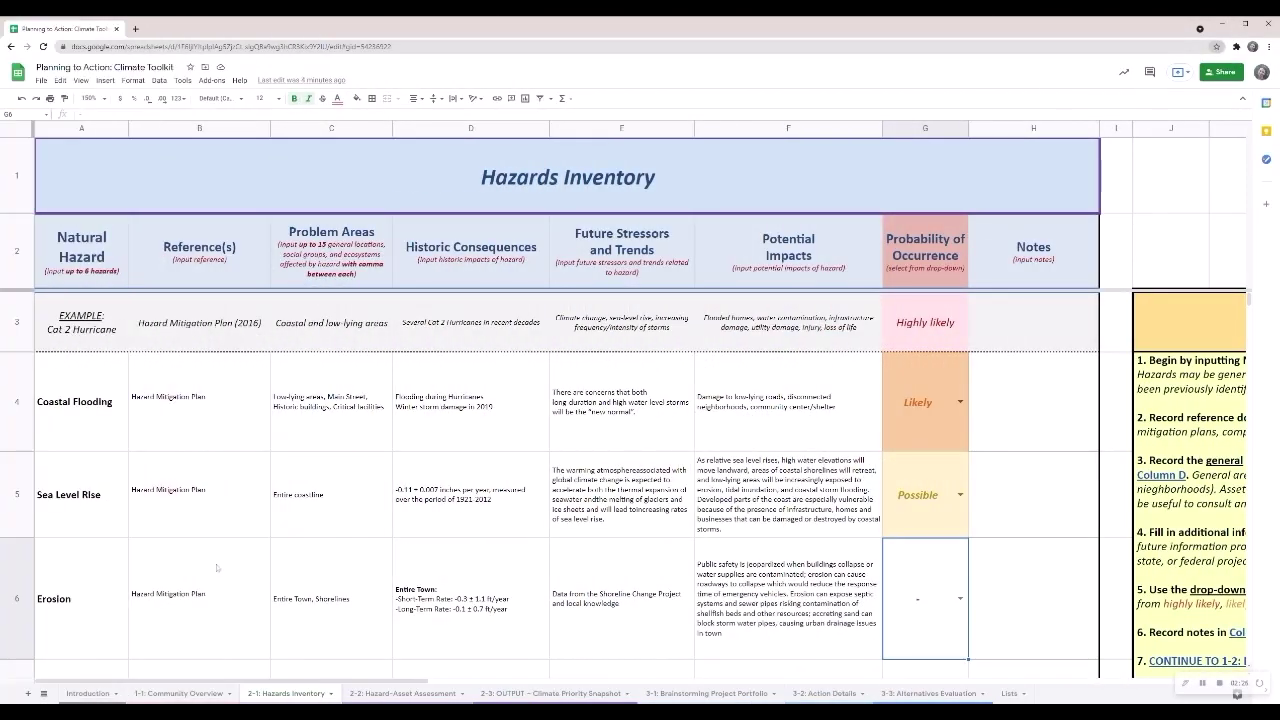
Examine the Hazards Inventory's natural hazards and the Erosion row's reference, problem areas, historic consequences, future stressors and potential impacts
click(85, 497)
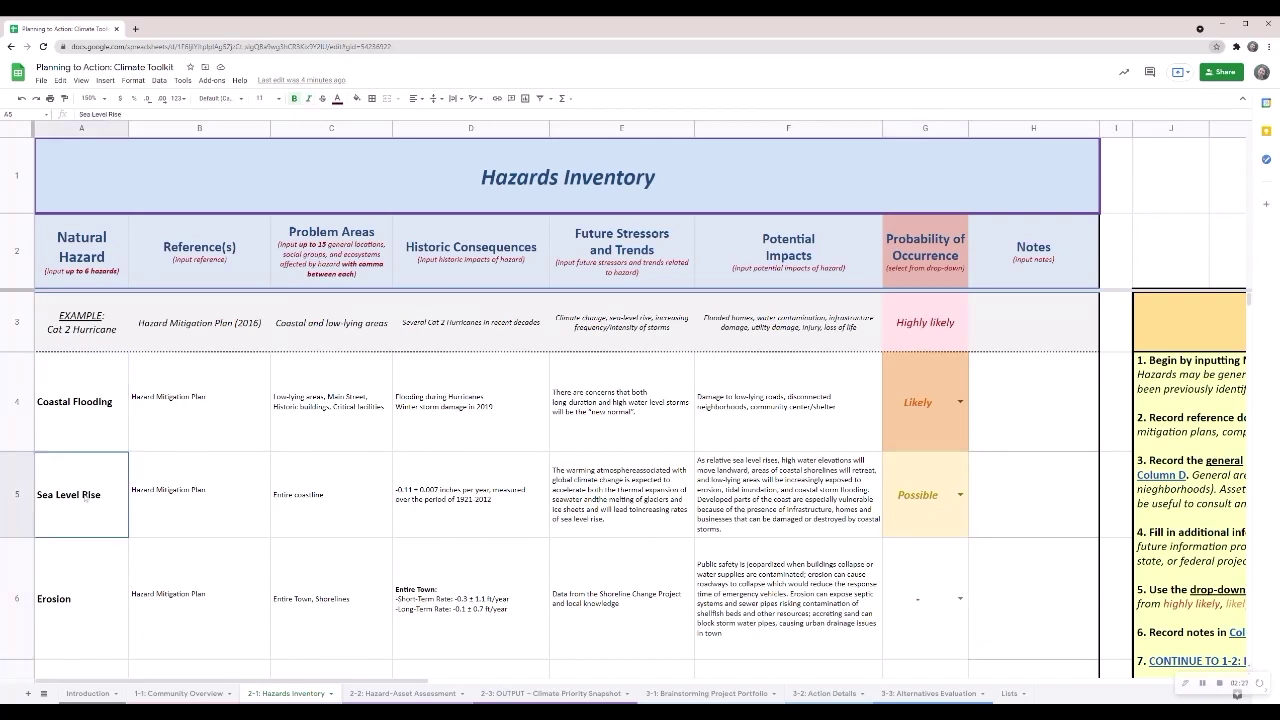
click(111, 583)
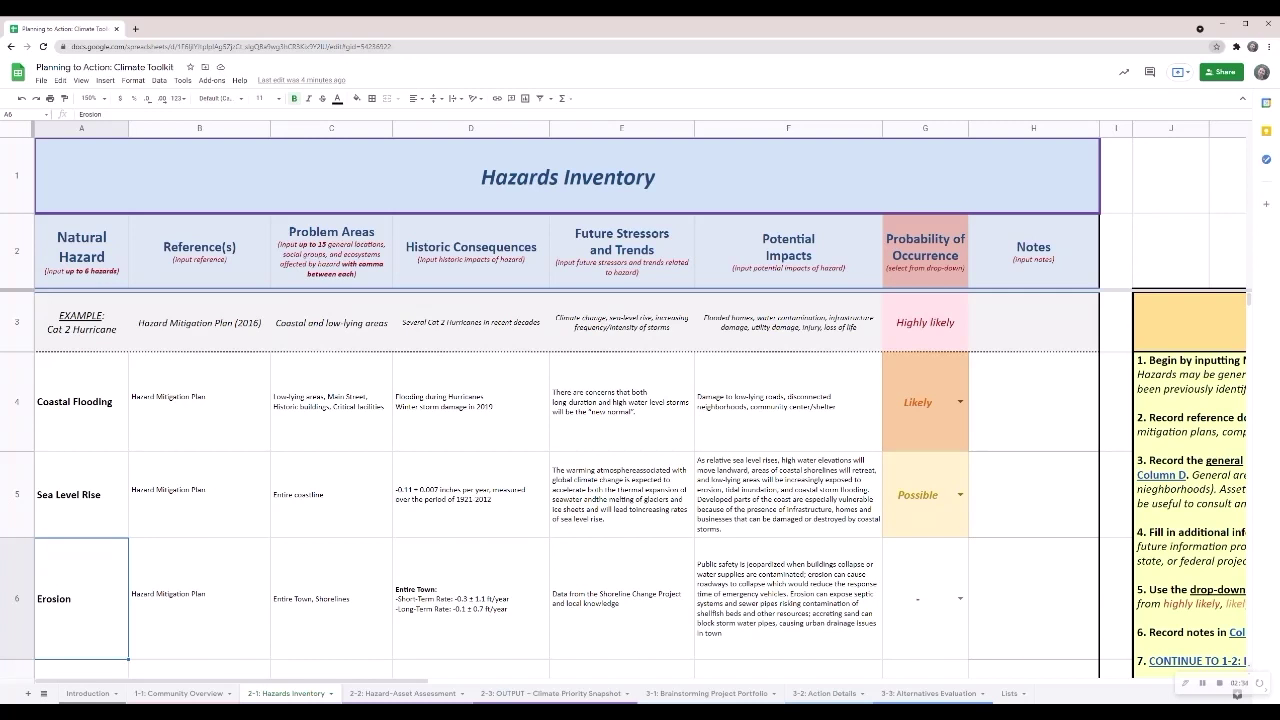
click(91, 129)
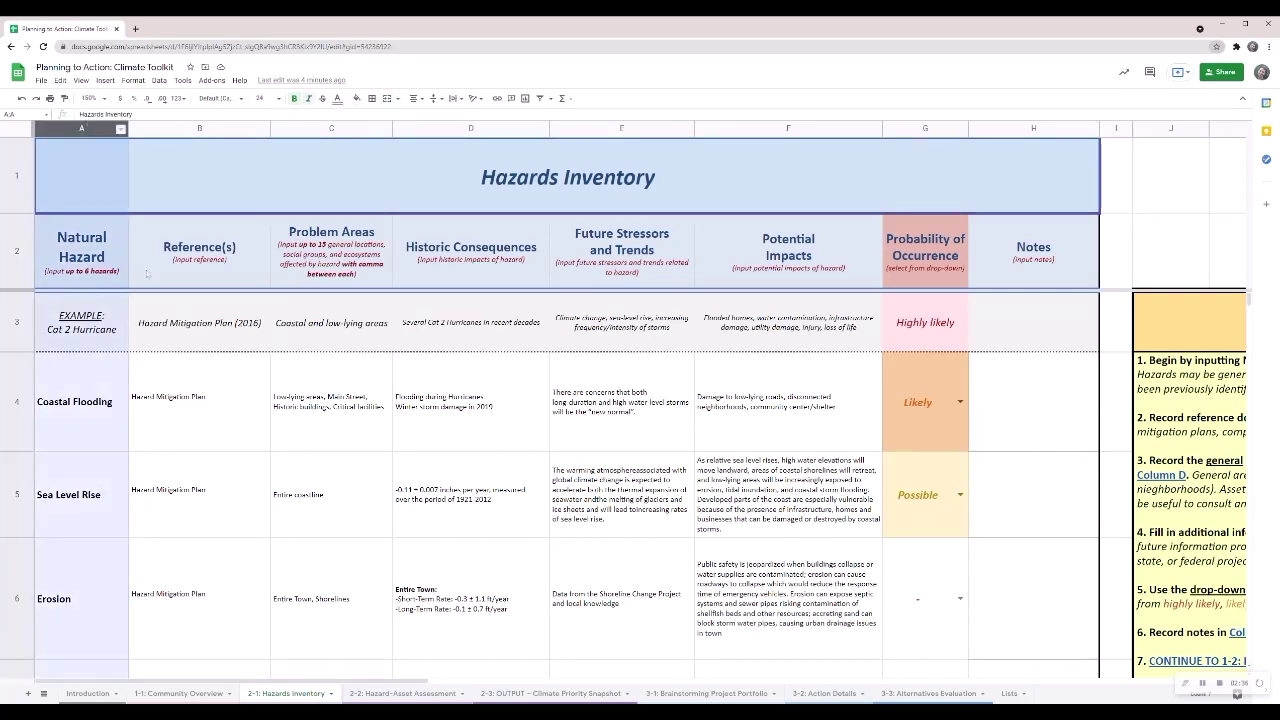
click(189, 570)
click(325, 598)
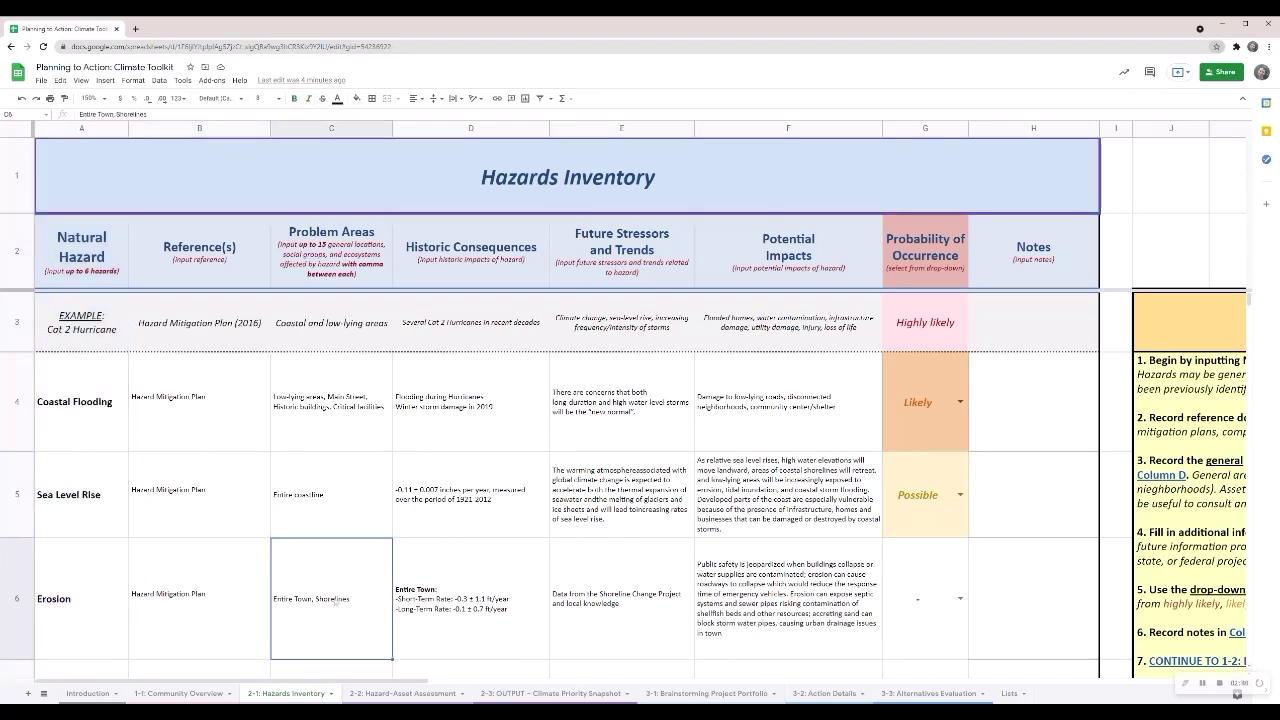
click(436, 609)
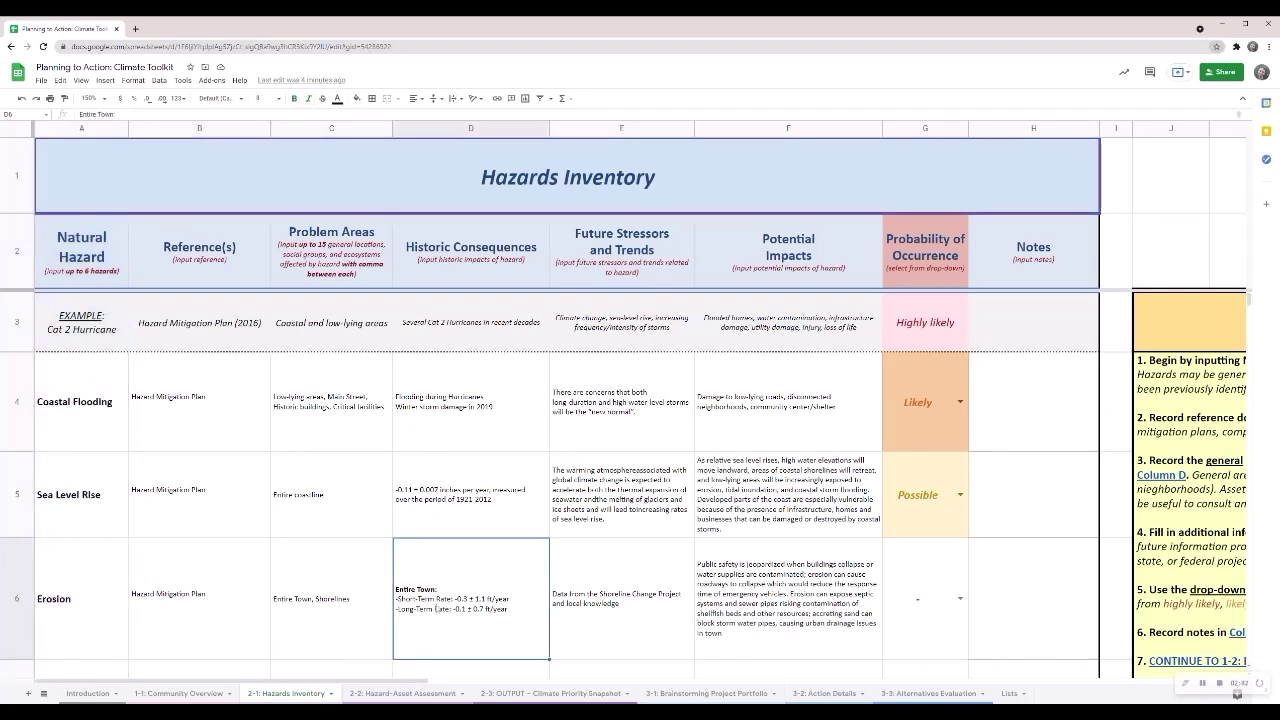
click(604, 613)
click(762, 623)
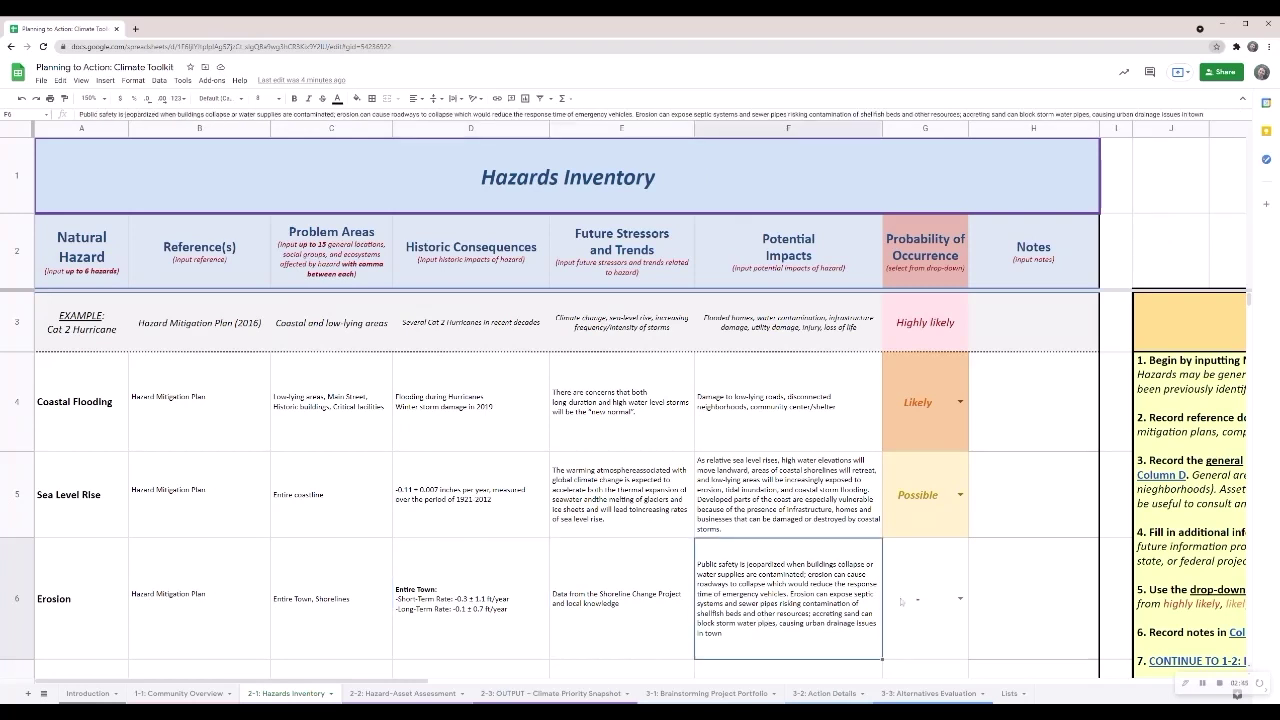
Try the Highly likely, Likely and Possible ratings for Erosion's probability of occurrence
click(958, 600)
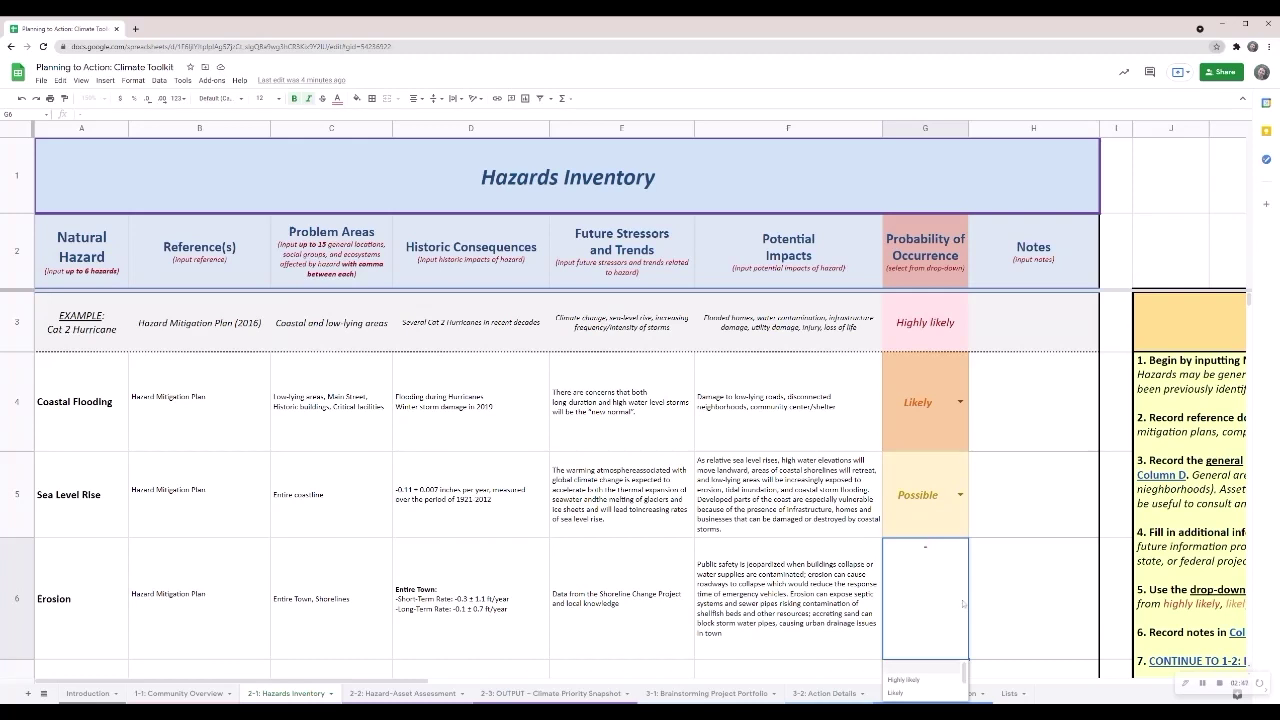
click(940, 679)
click(958, 600)
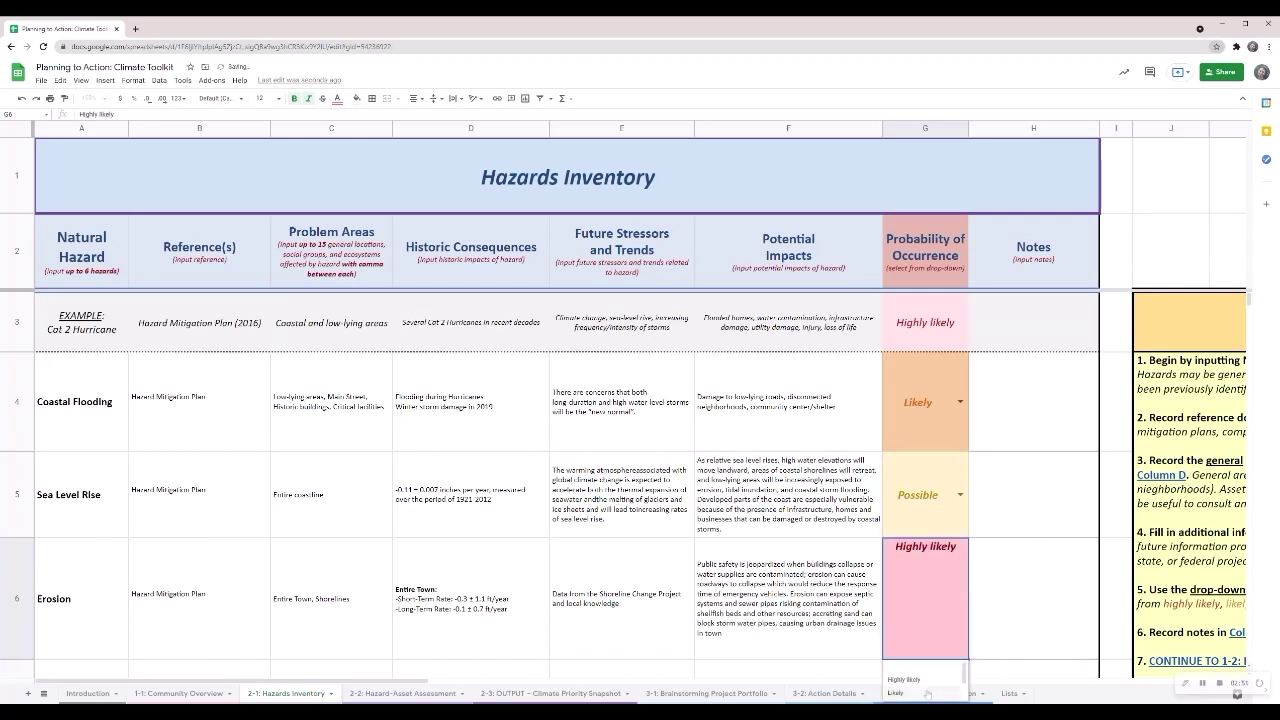
click(927, 693)
scroll(1010, 590, down, 1)
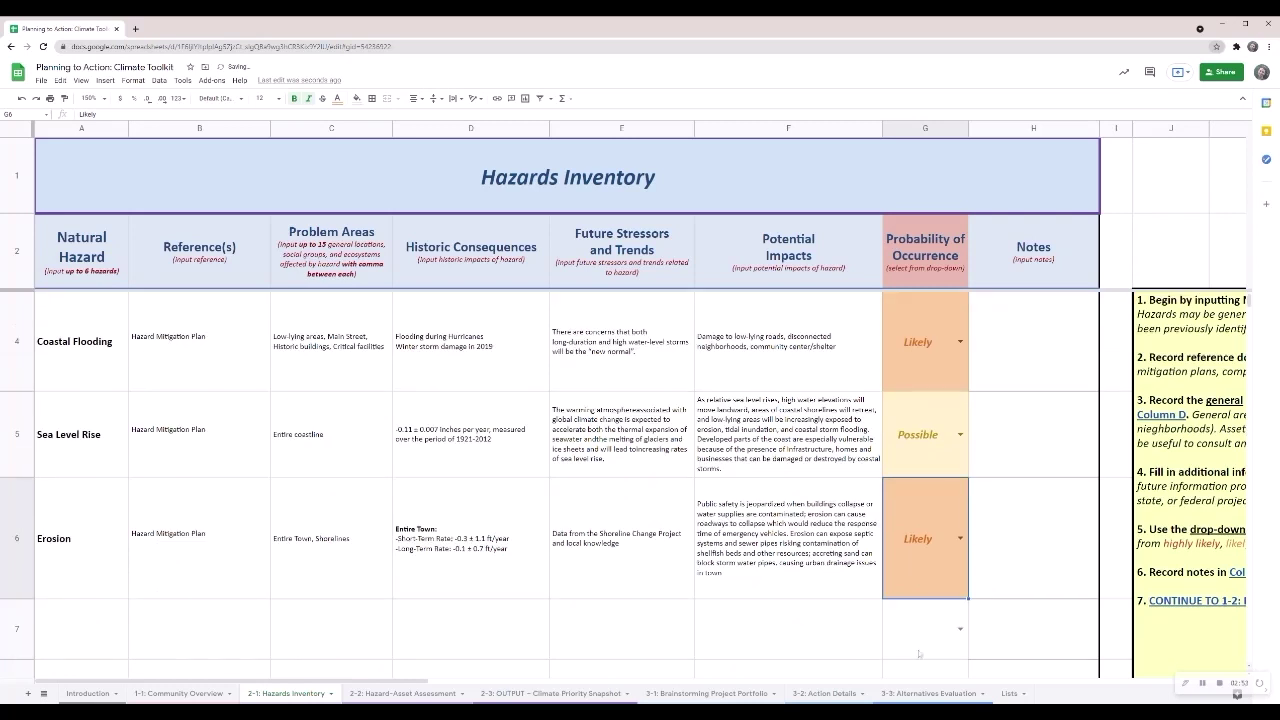
click(960, 538)
click(915, 640)
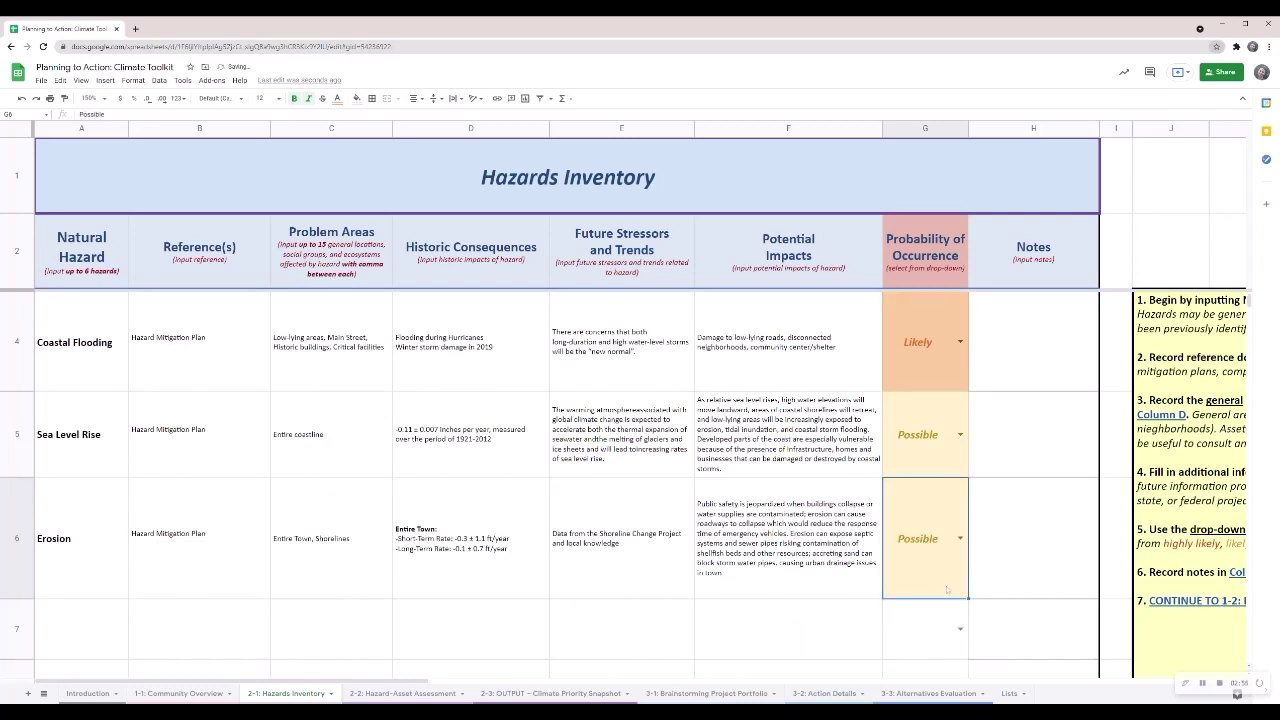
Set Erosion's probability of occurrence to Likely and select its notes cell
click(960, 538)
click(950, 624)
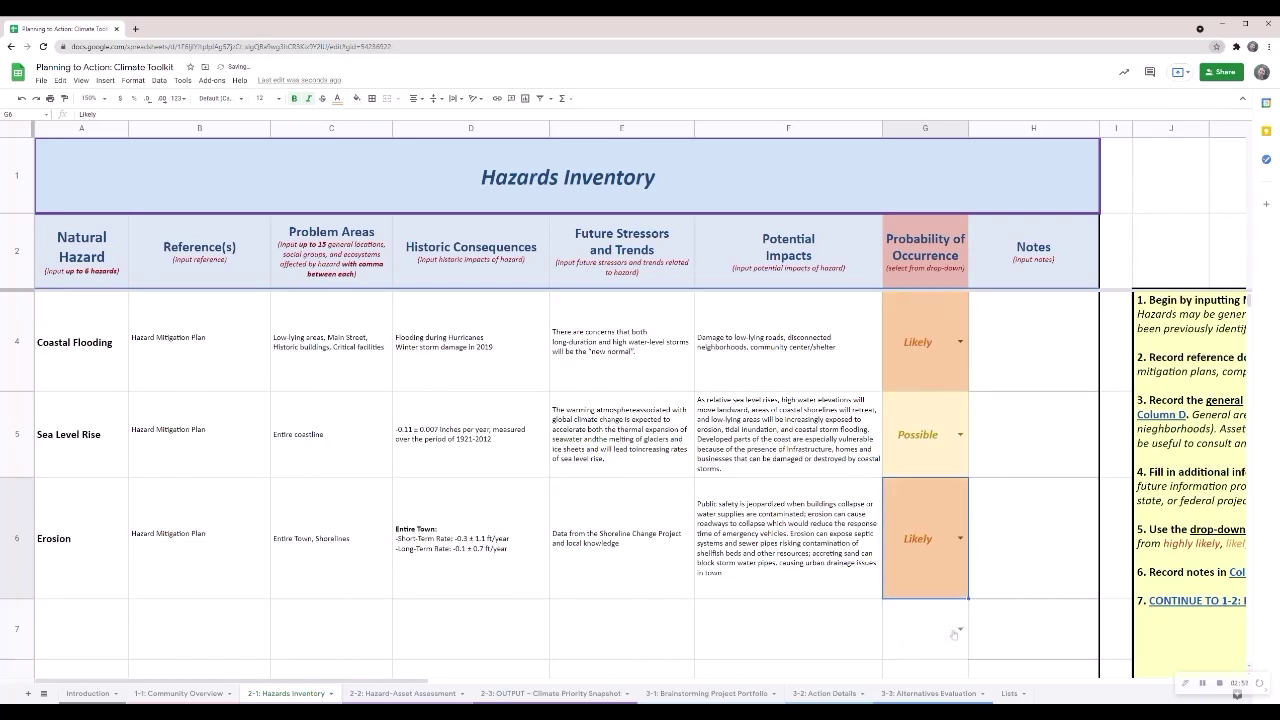
click(1026, 586)
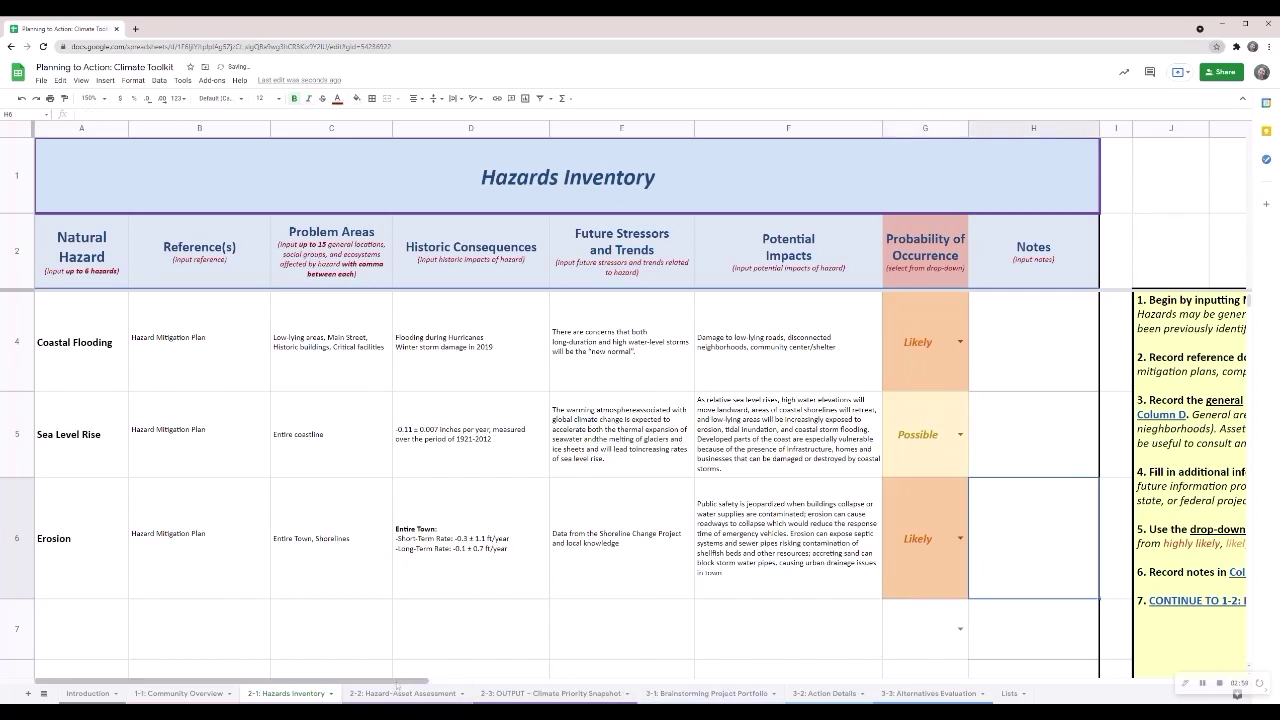
Review the Hazards Inventory's instructions, questions to consider, key definitions and troubleshooting tips
drag(396, 684, 660, 684)
scroll(720, 589, up, 1)
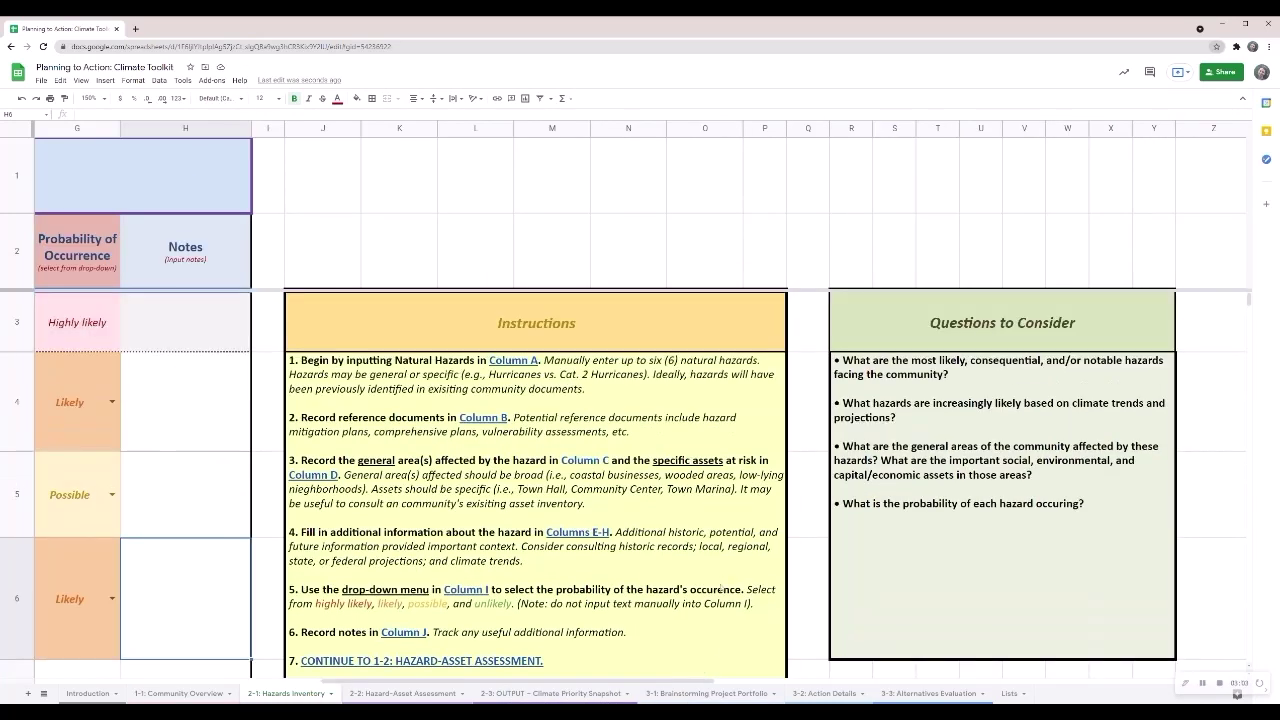
scroll(775, 455, down, 3)
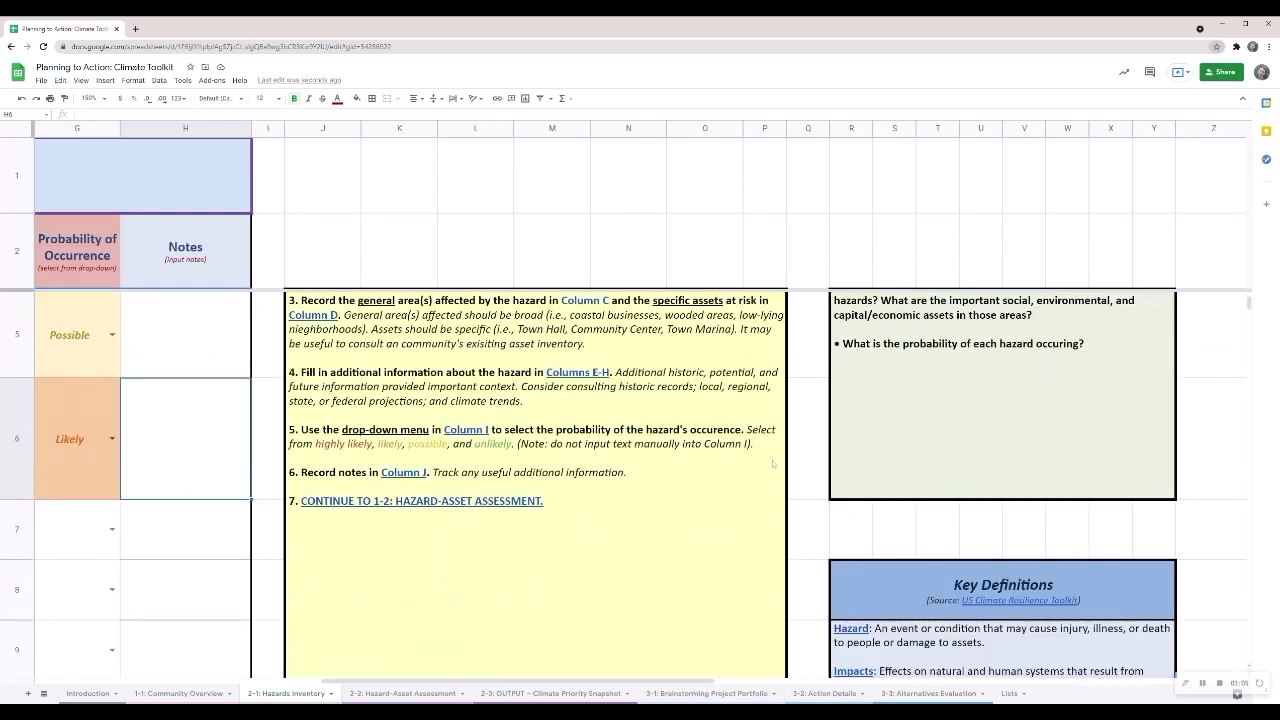
scroll(770, 460, down, 5)
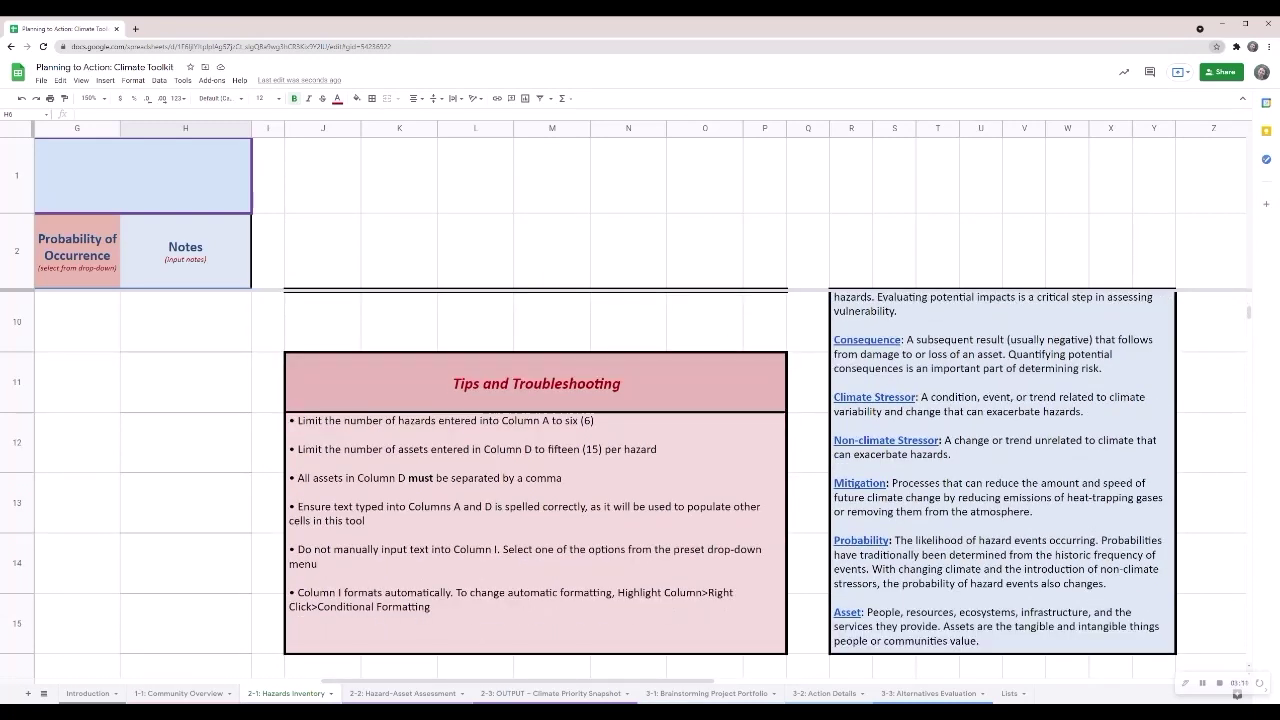
Examine the Hazard-Asset Assessment sheet's problem areas and ratings for Coastal Flooding, Sea Level Rise and Erosion
click(395, 693)
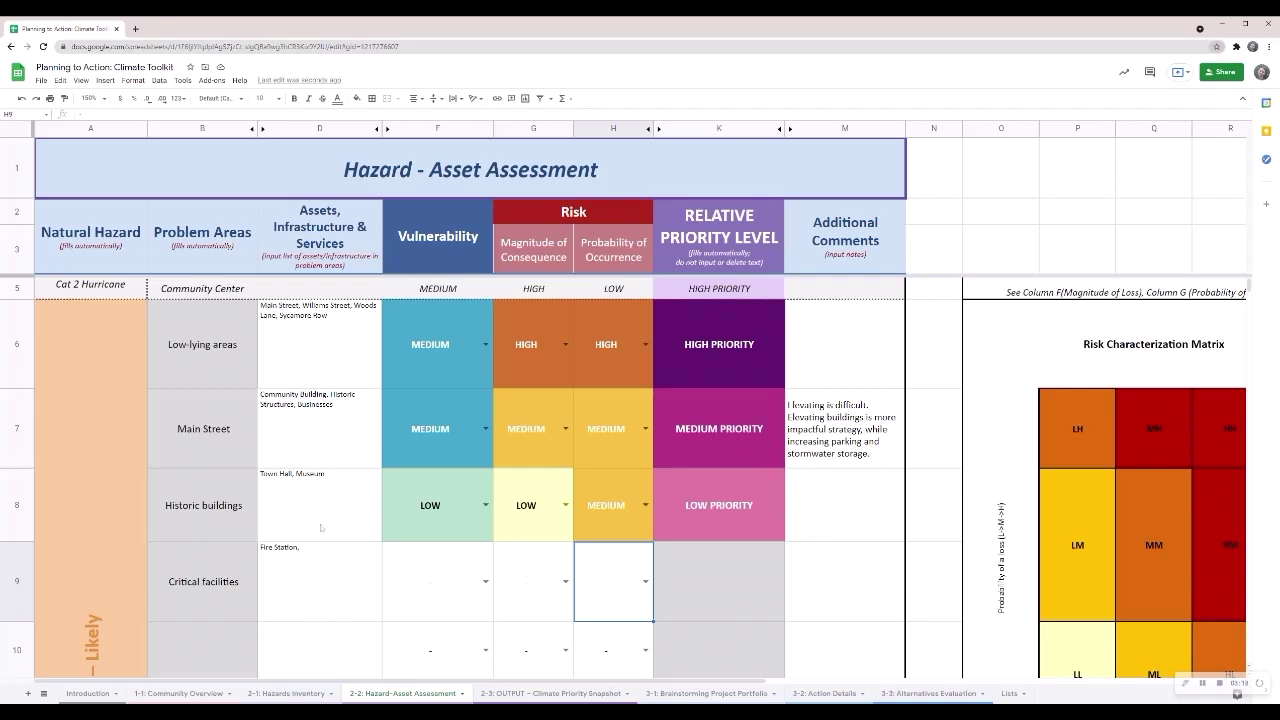
scroll(327, 519, down, 6)
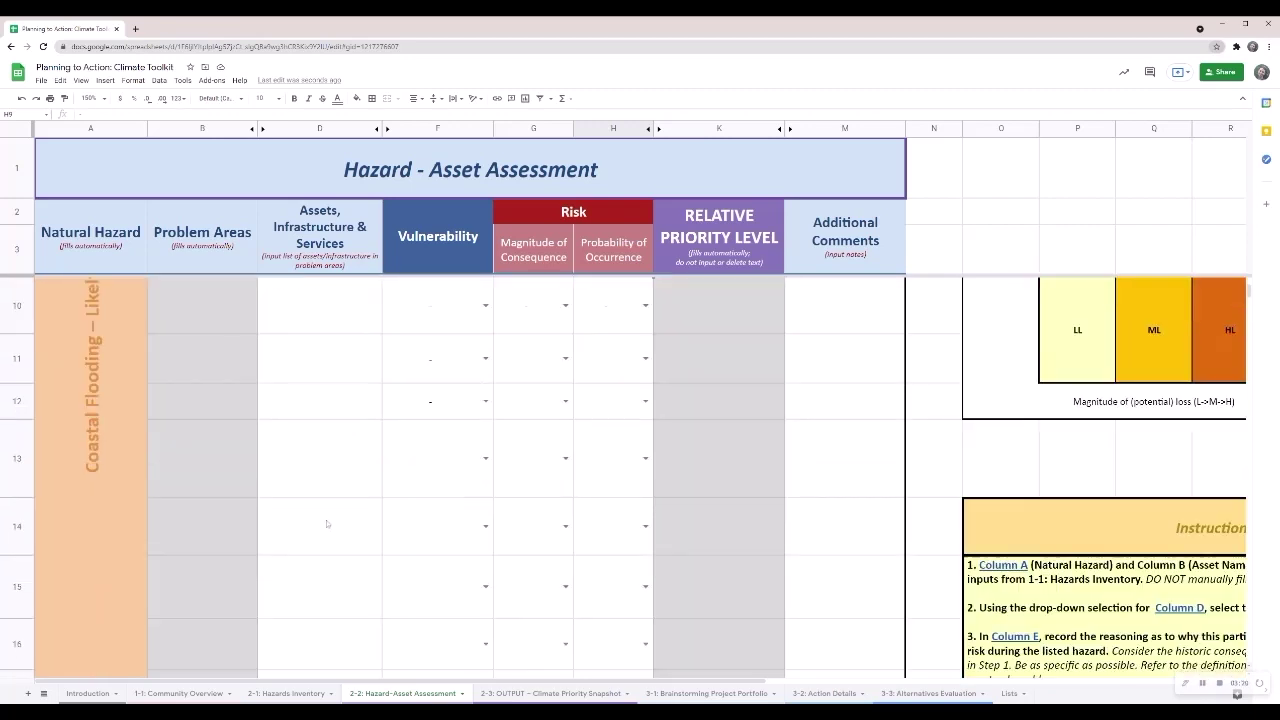
scroll(329, 510, down, 5)
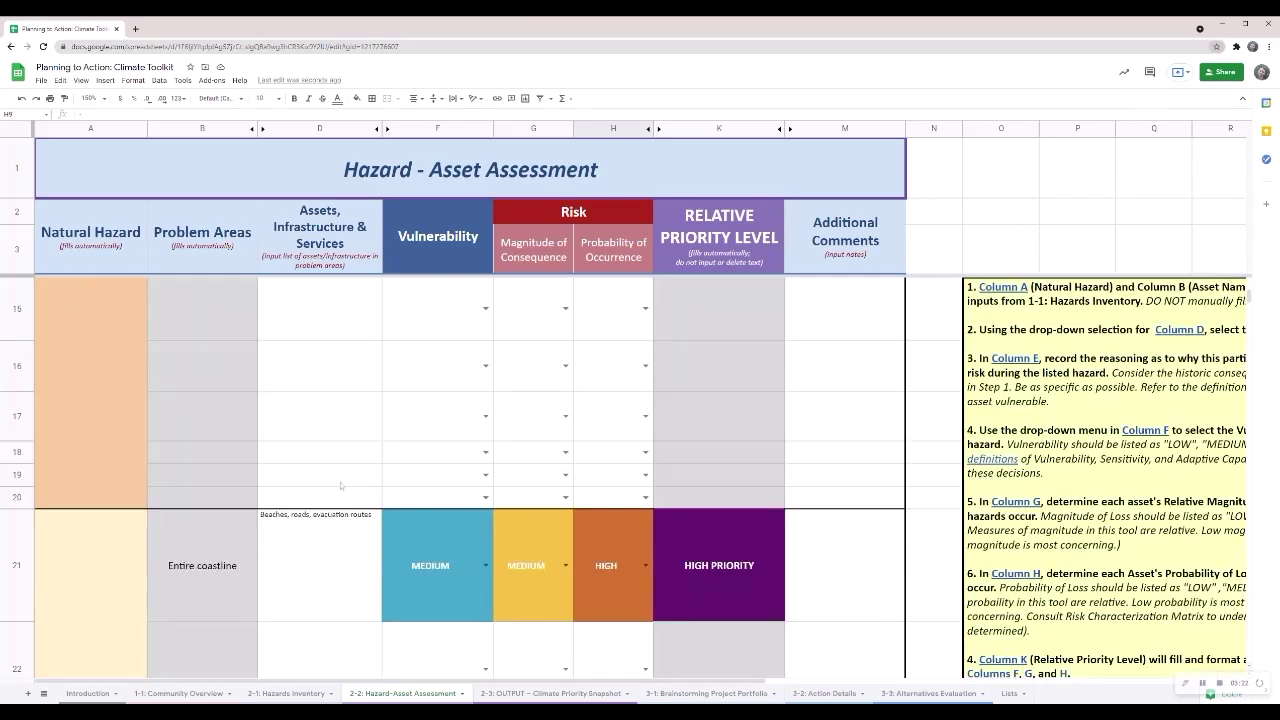
scroll(345, 484, down, 1)
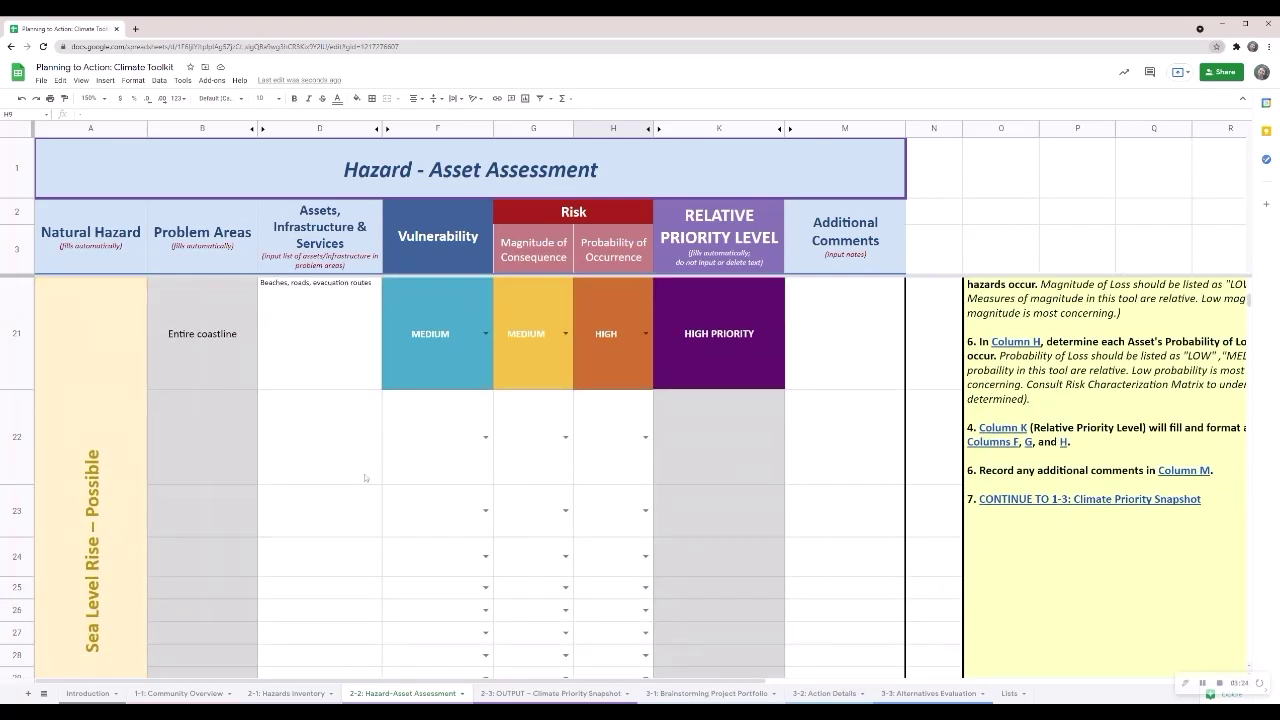
scroll(375, 476, down, 5)
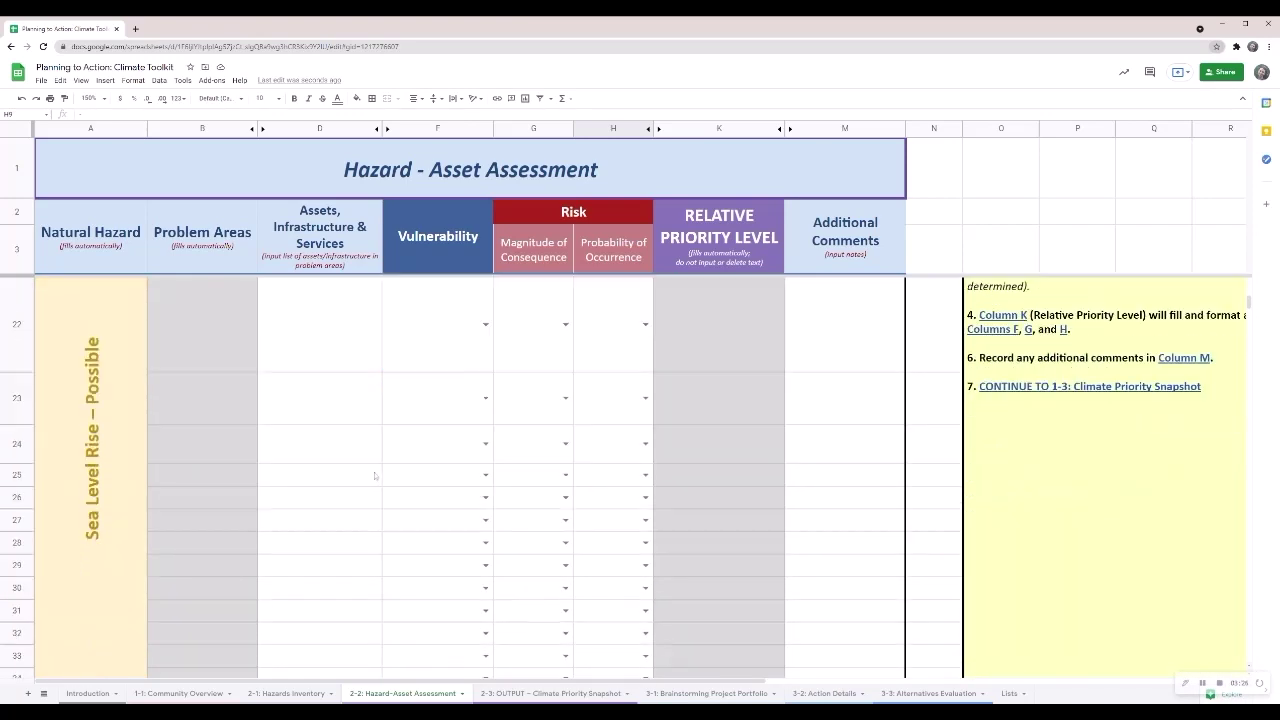
scroll(376, 476, down, 3)
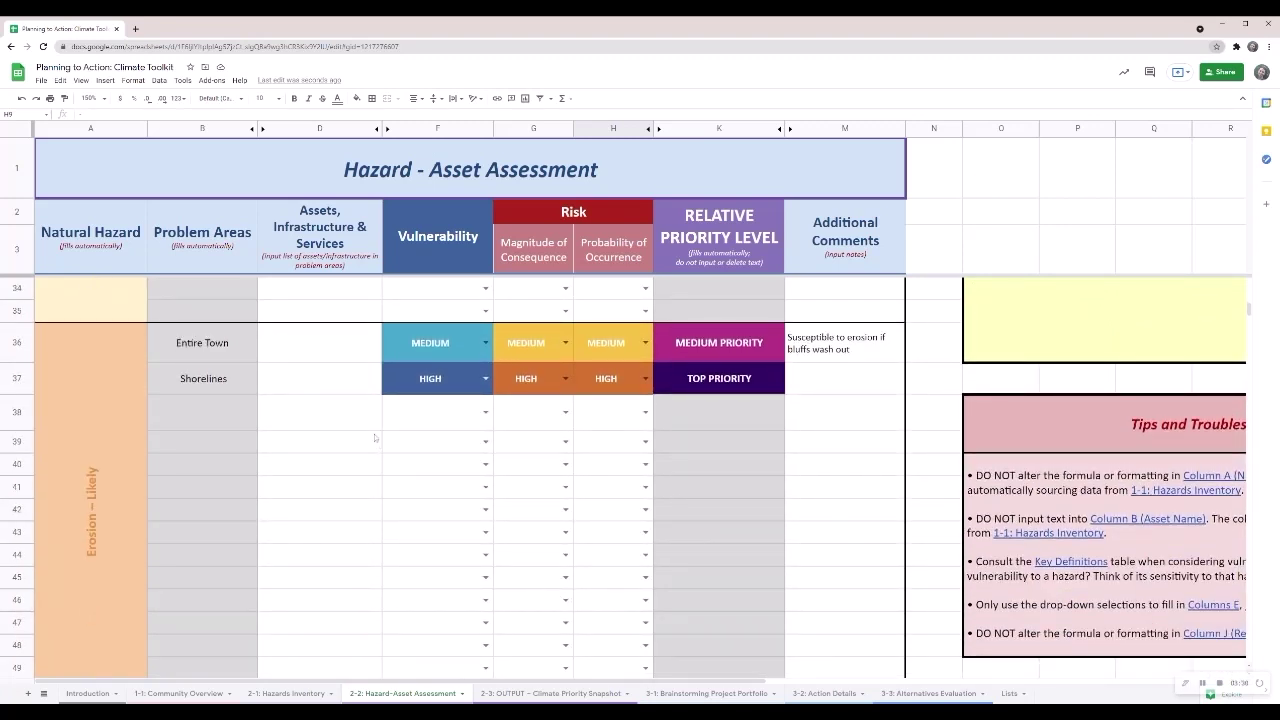
scroll(373, 437, up, 8)
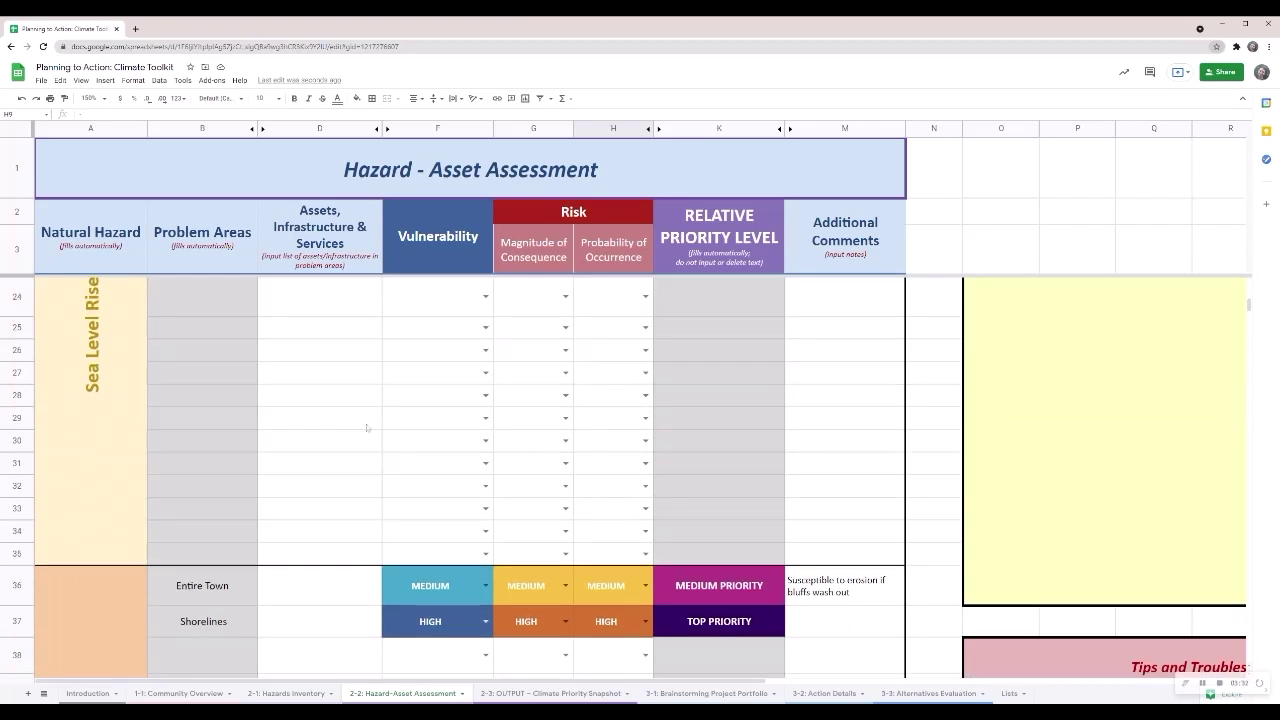
scroll(365, 428, up, 10)
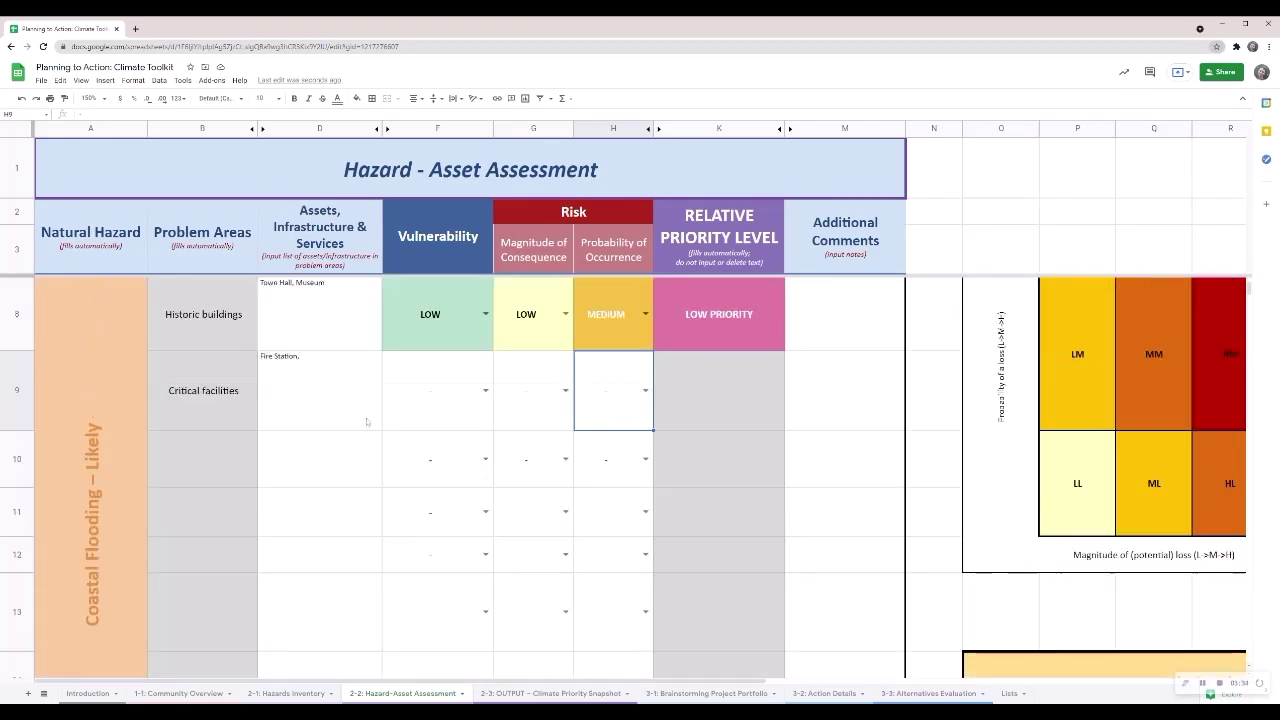
Add Police Station after Fire Station in the assets list for Critical facilities under Coastal Flooding
scroll(369, 422, up, 3)
double_click(333, 577)
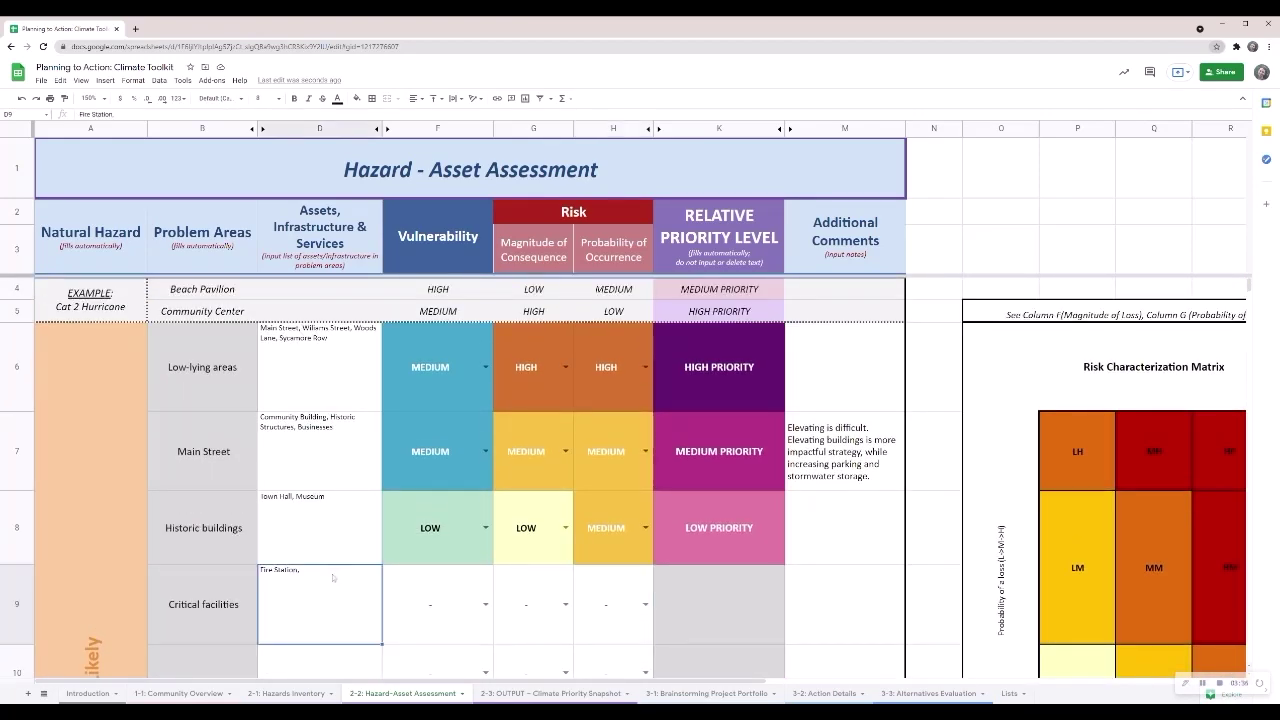
text(Polic)
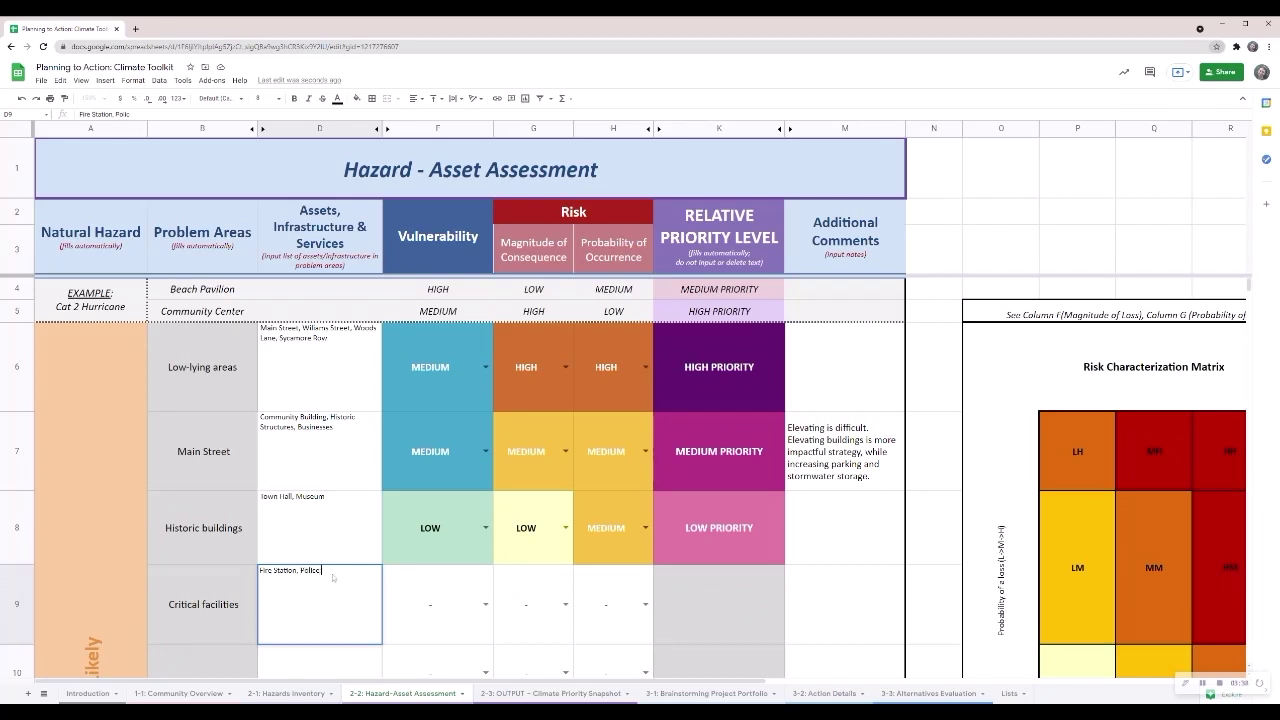
text(e Station)
Rate Critical facilities under Coastal Flooding as MEDIUM for vulnerability, magnitude of consequence and probability of occurrence
click(485, 604)
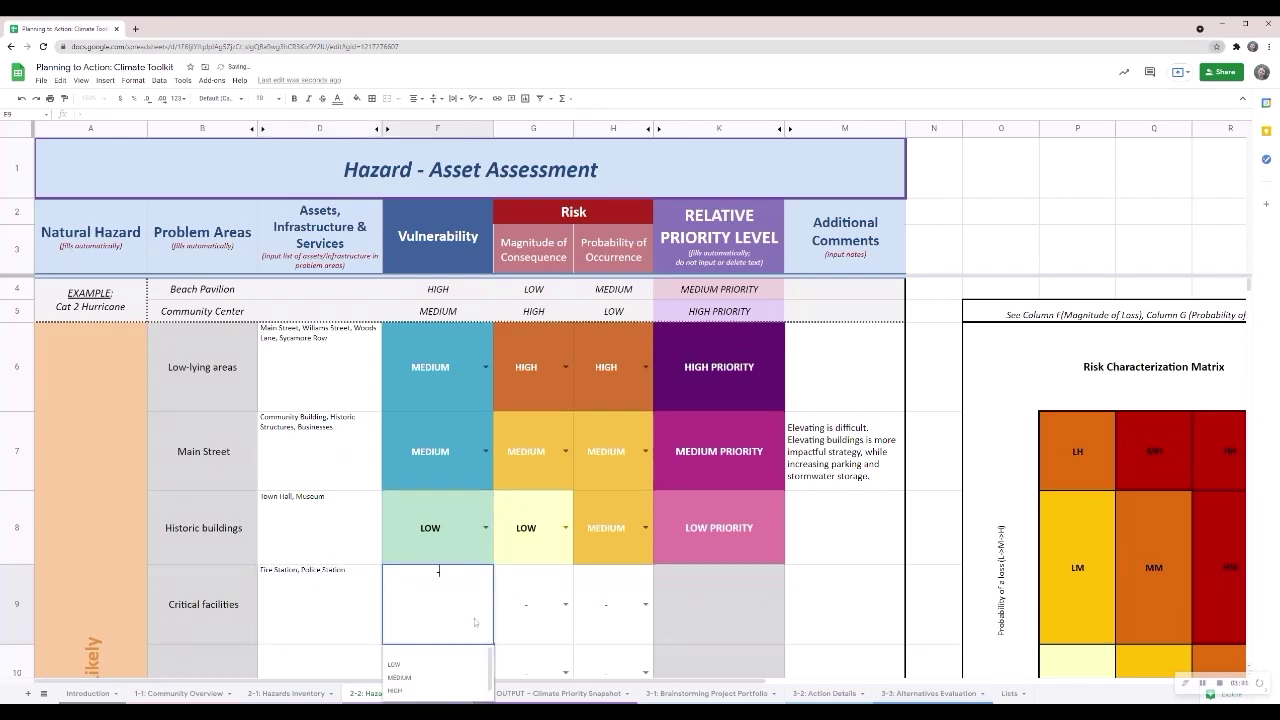
click(455, 678)
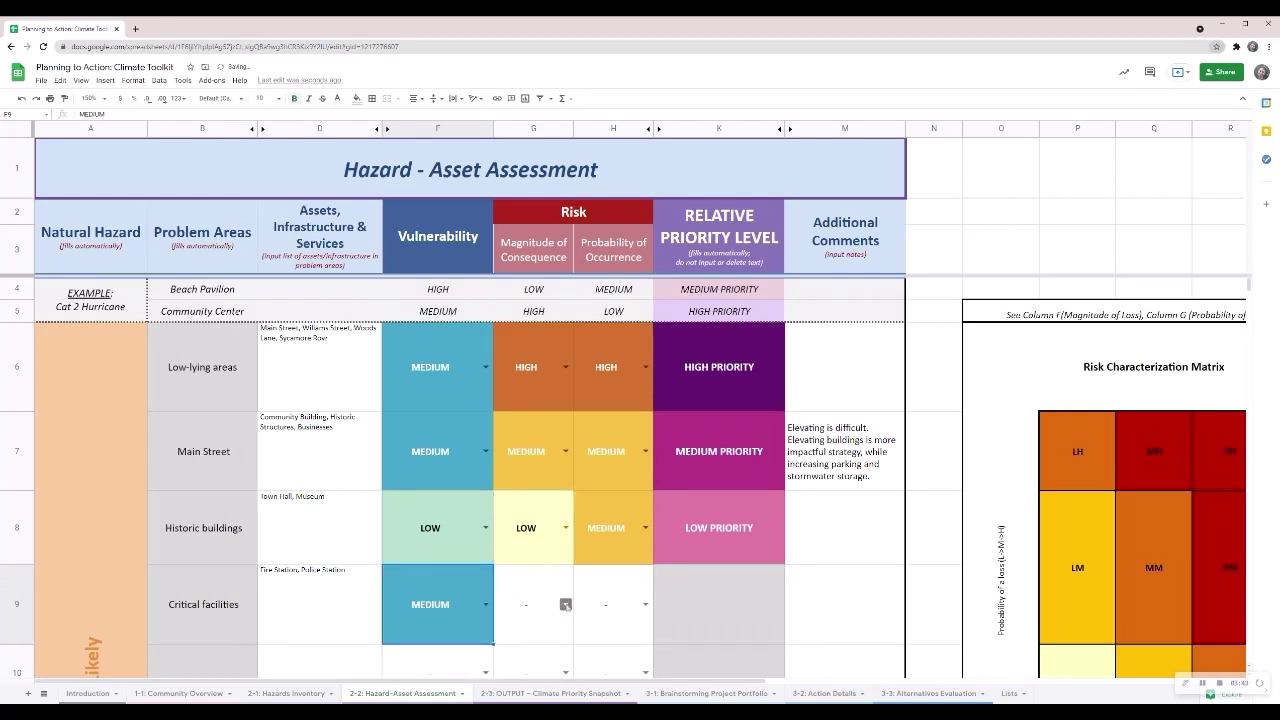
click(566, 605)
click(535, 678)
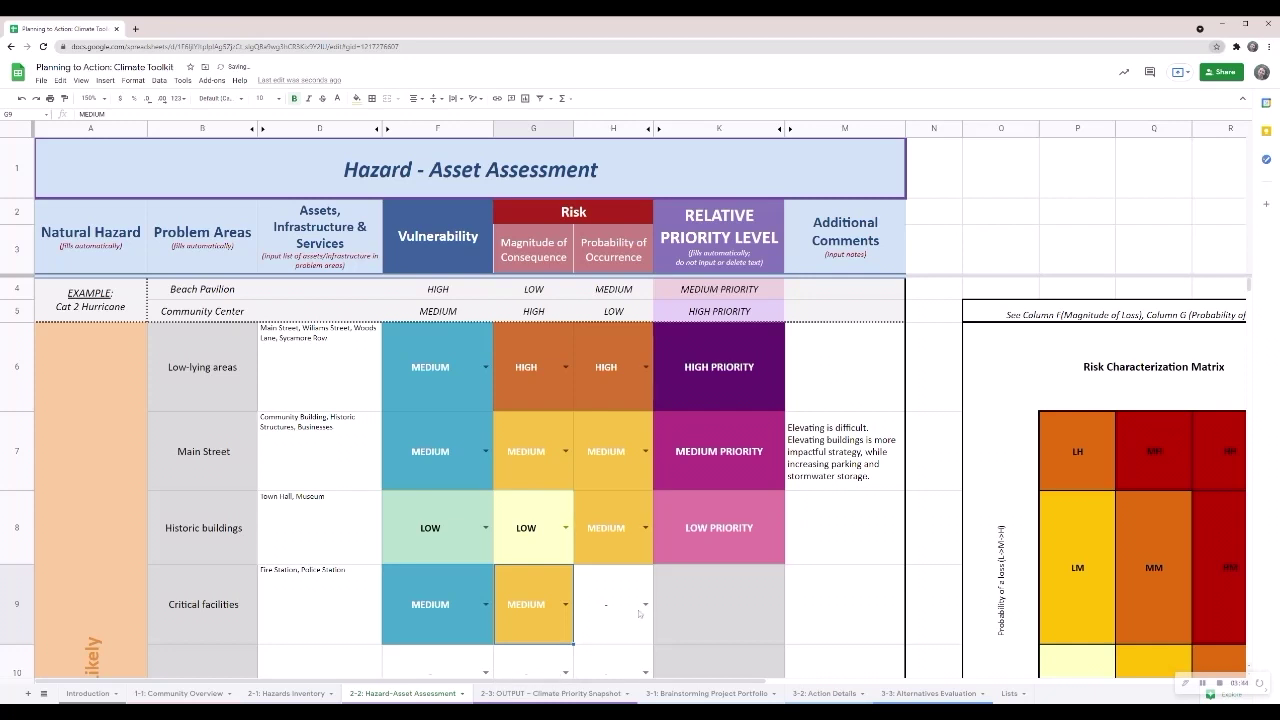
click(645, 605)
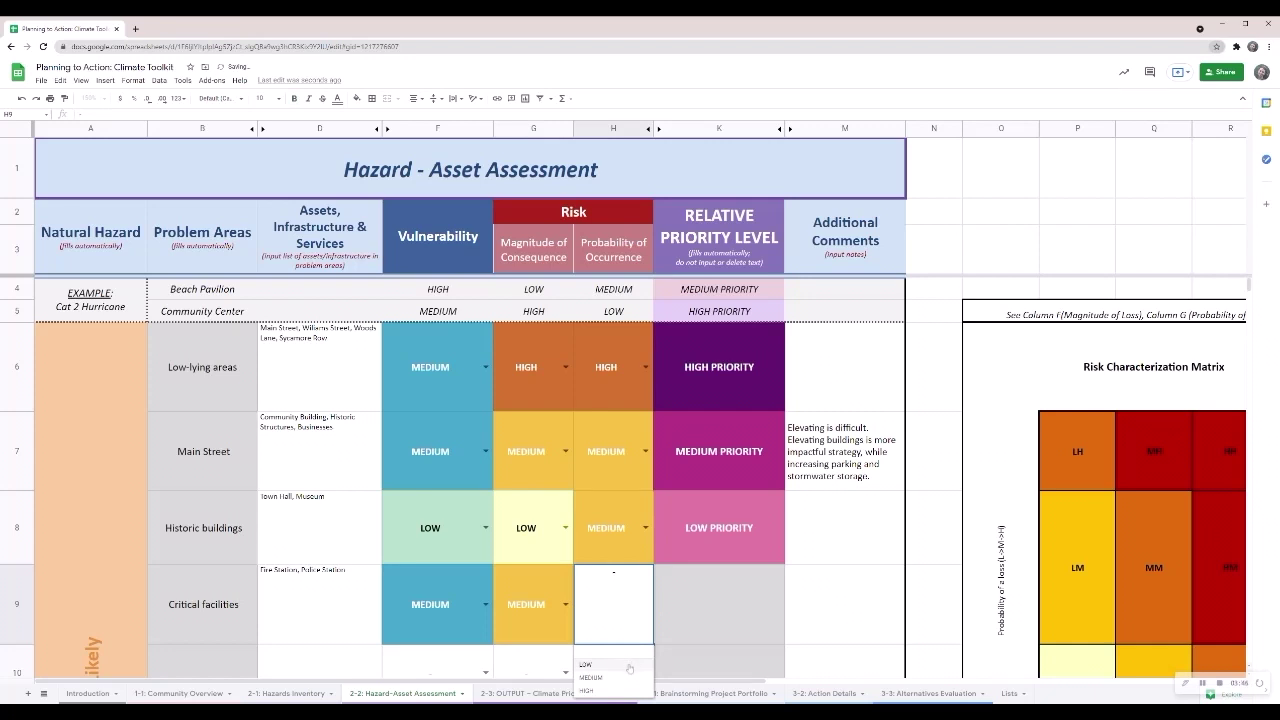
click(629, 664)
click(646, 605)
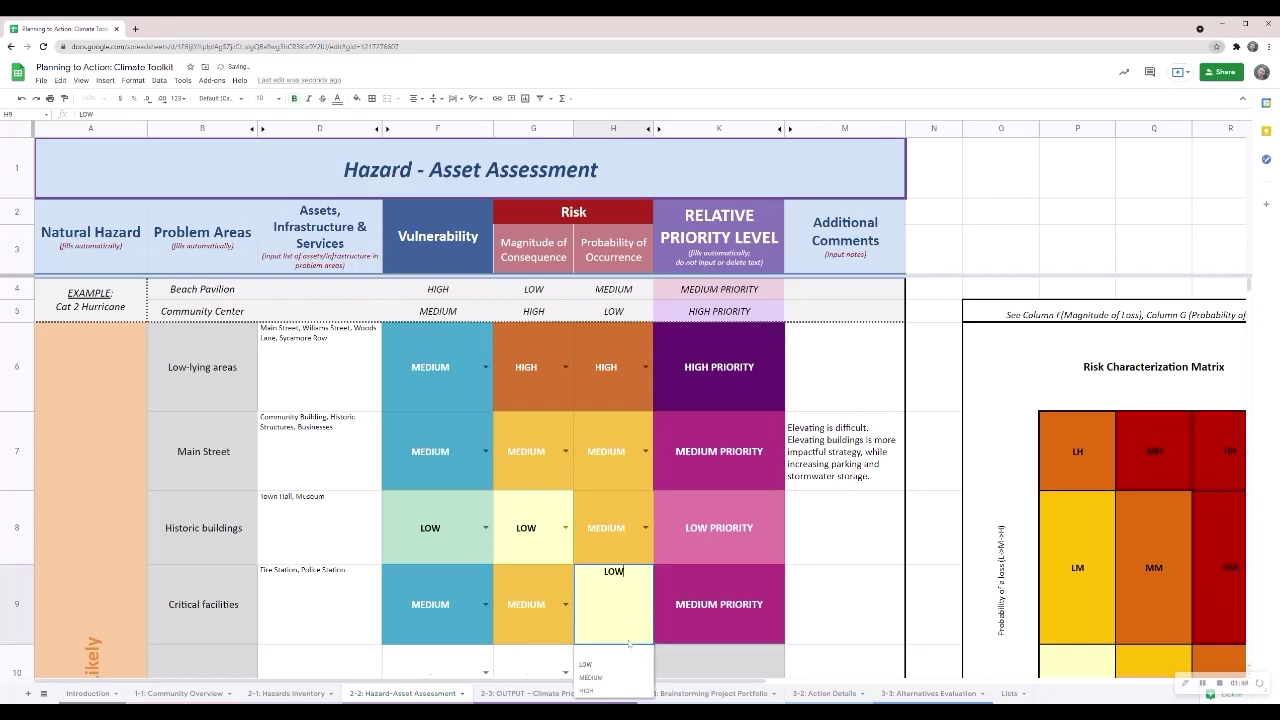
click(615, 679)
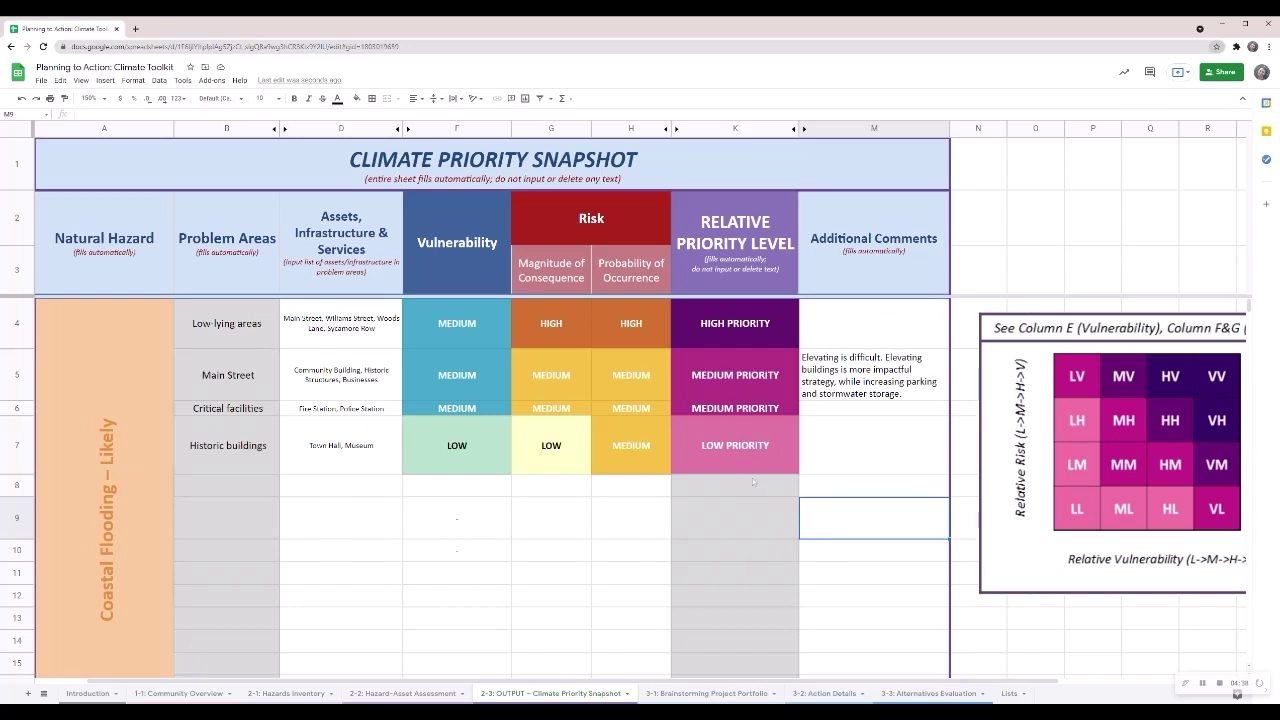
Check the relative priority levels of the Coastal Flooding problem areas in the Climate Priority Snapshot
click(757, 306)
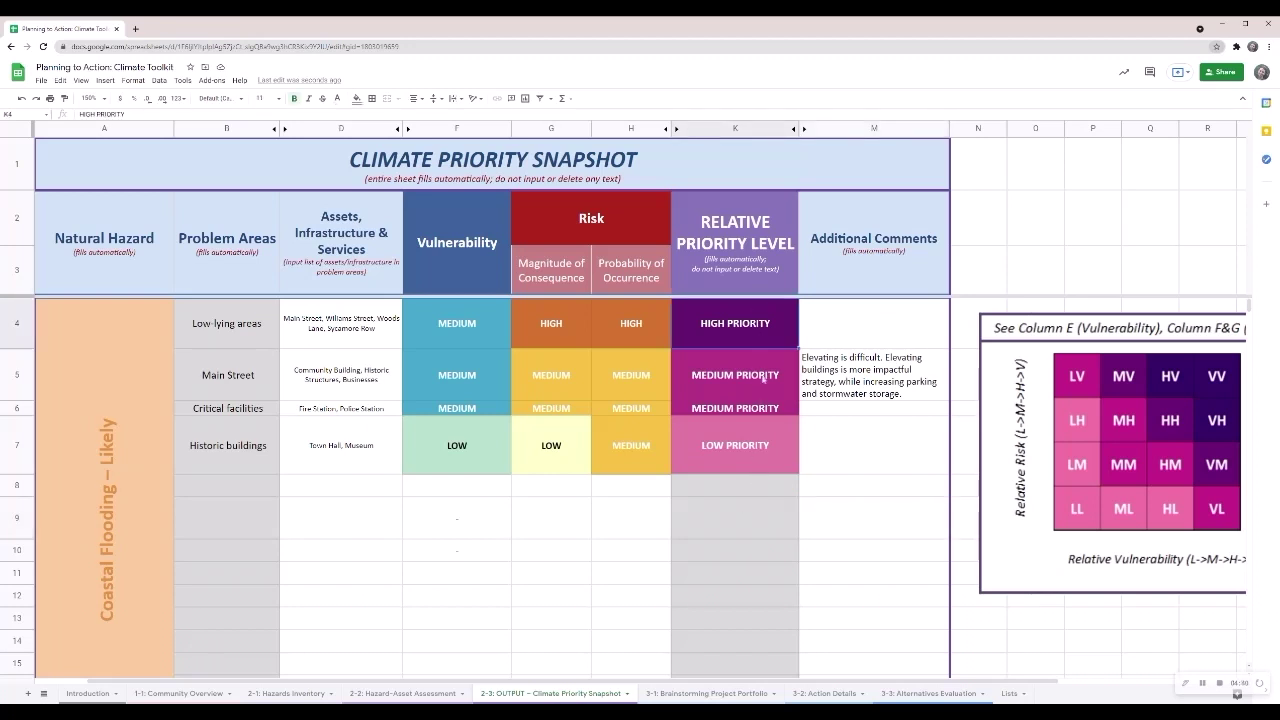
click(763, 449)
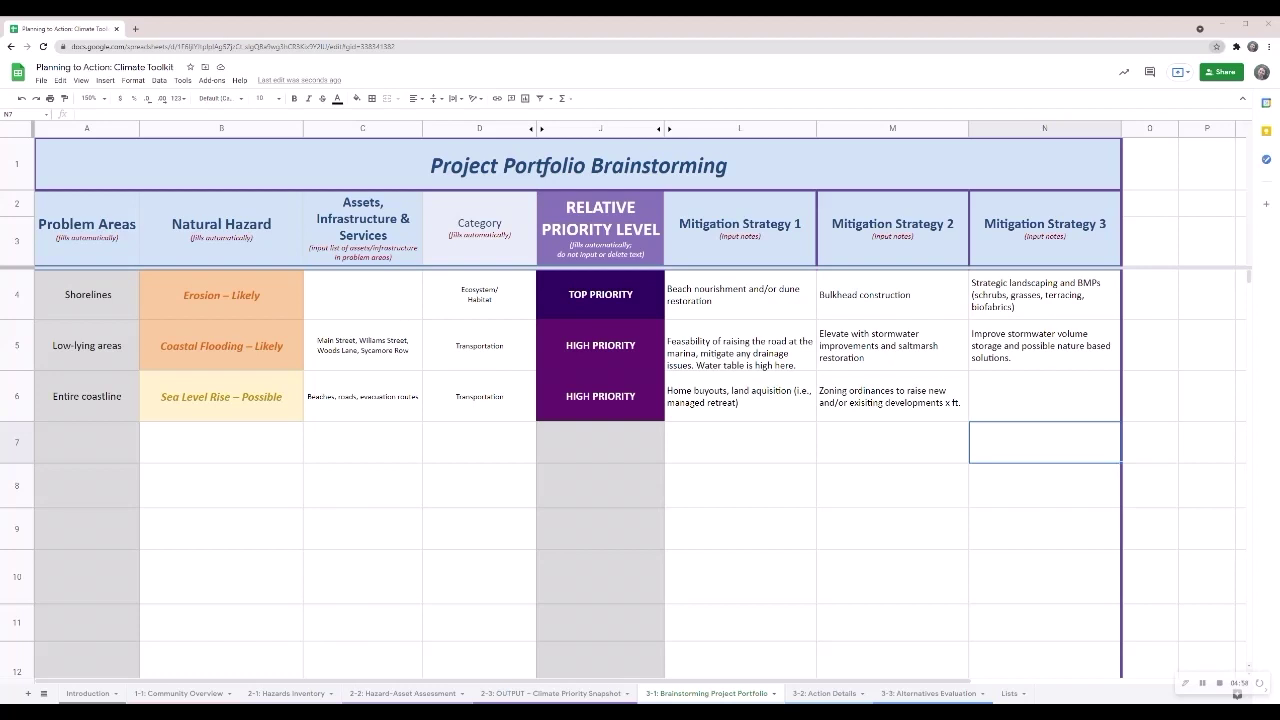
Enter "Regulatory incentives for floodable developments (e.g. garages, open space, etc.)" as Mitigation Strategy 3 for Entire coastline in Project Portfolio Brainstorming
click(1047, 418)
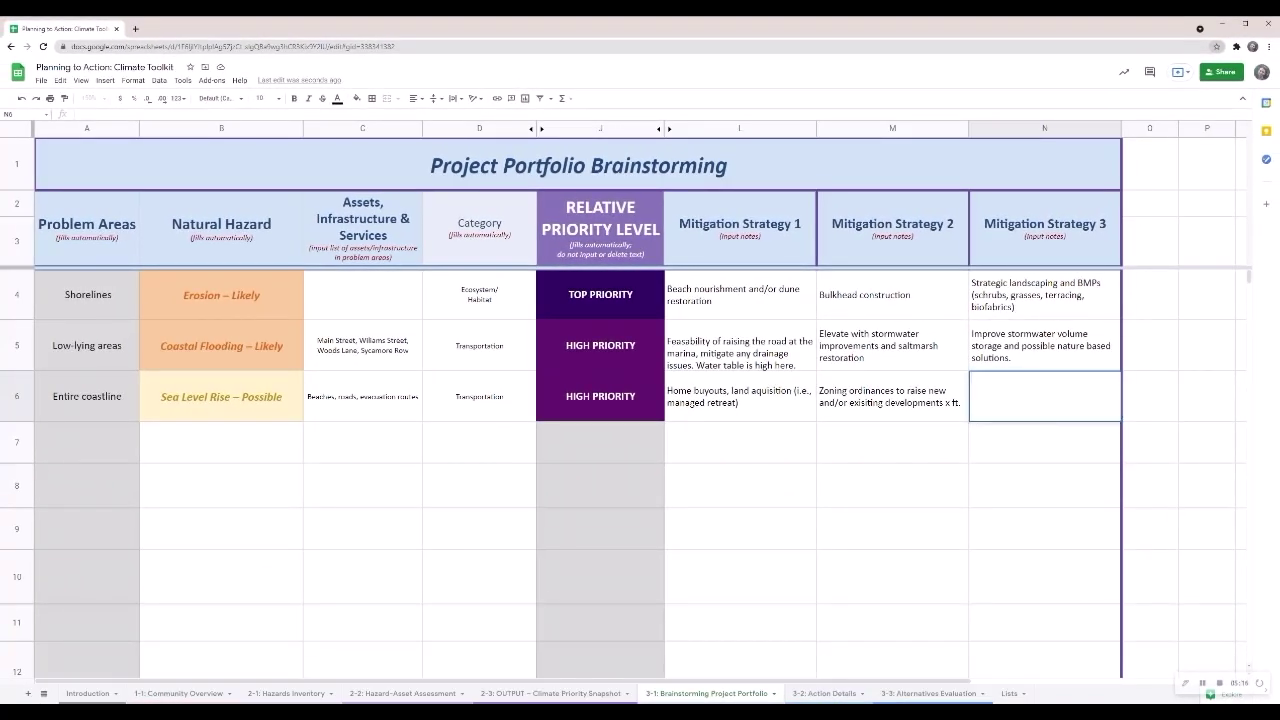
text(Regulatory incentives for floodable developments (e.g. garages, open space, etc.))
click(1065, 476)
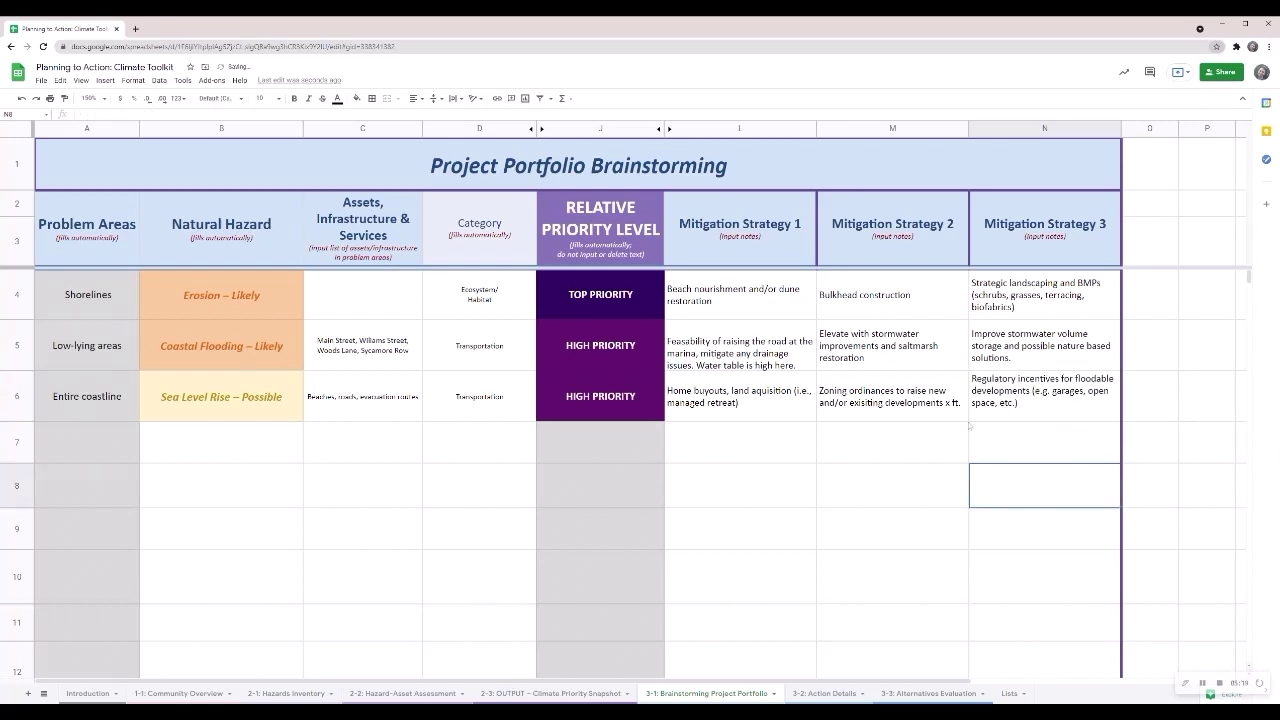
click(769, 390)
click(886, 397)
click(1003, 401)
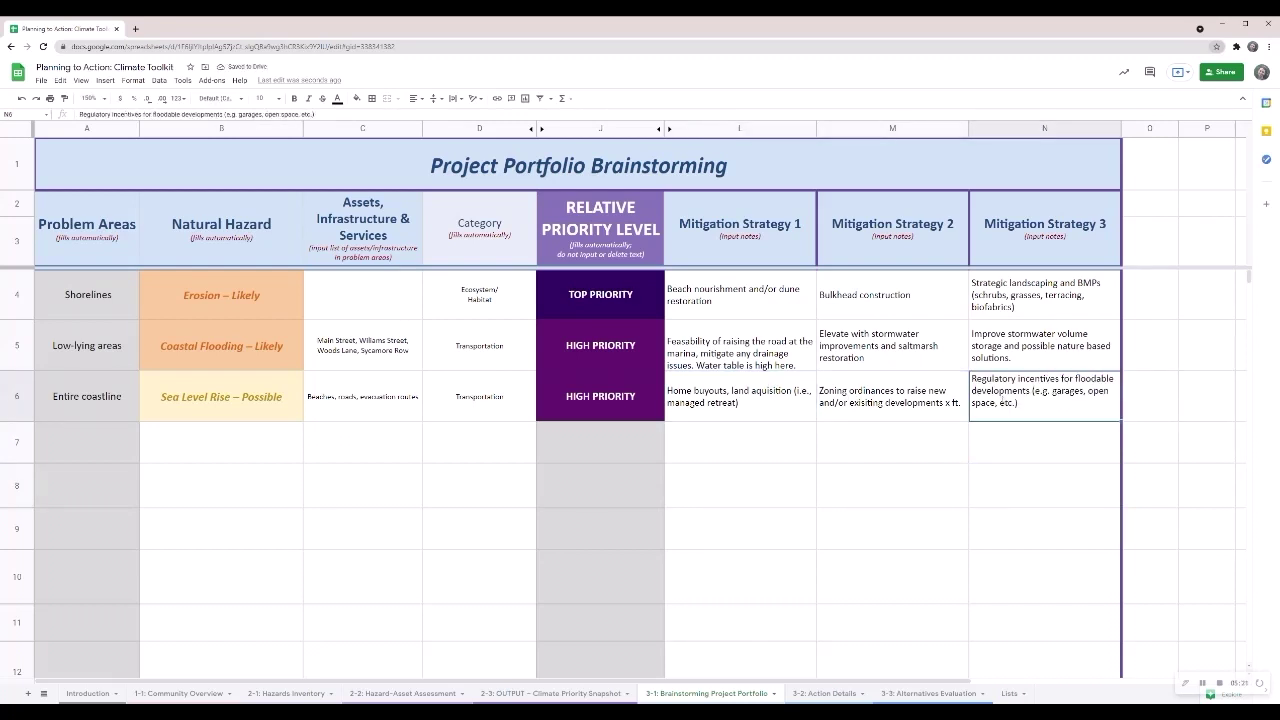
click(1033, 443)
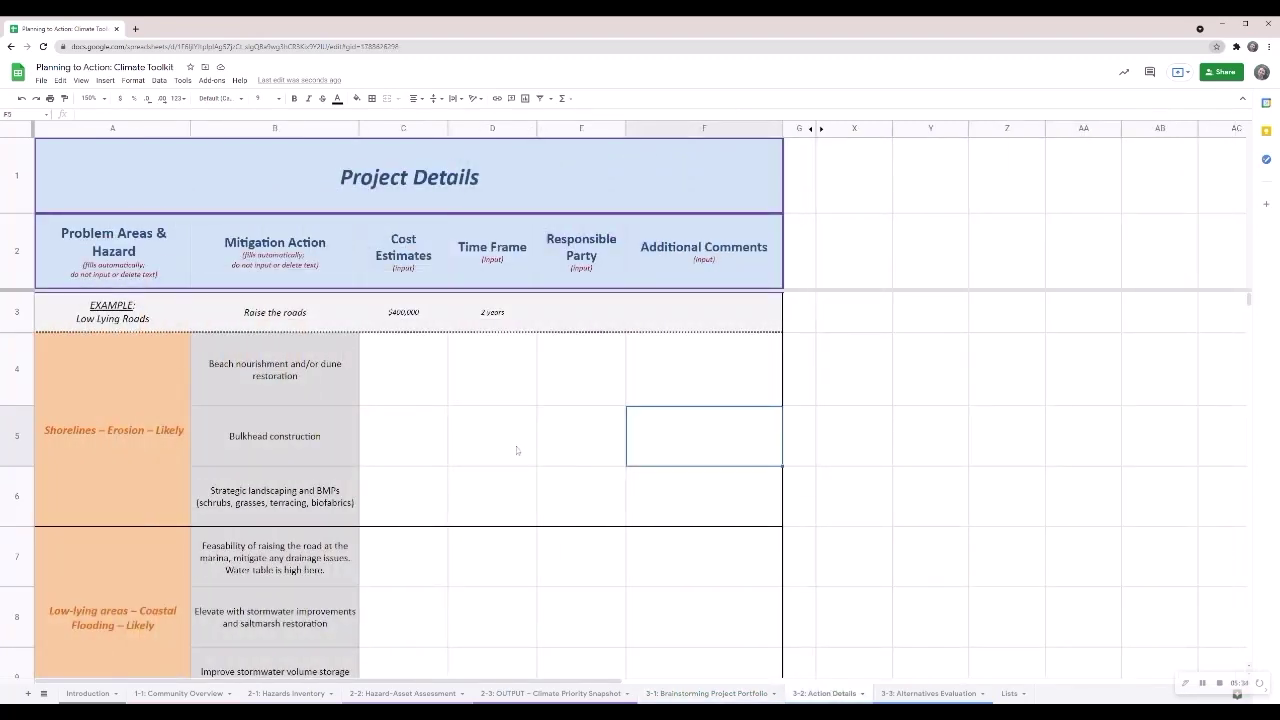
Enter a $200,000 cost estimate and a time frame of 3 years for beach nourishment and/or dune restoration in Project Details
click(432, 395)
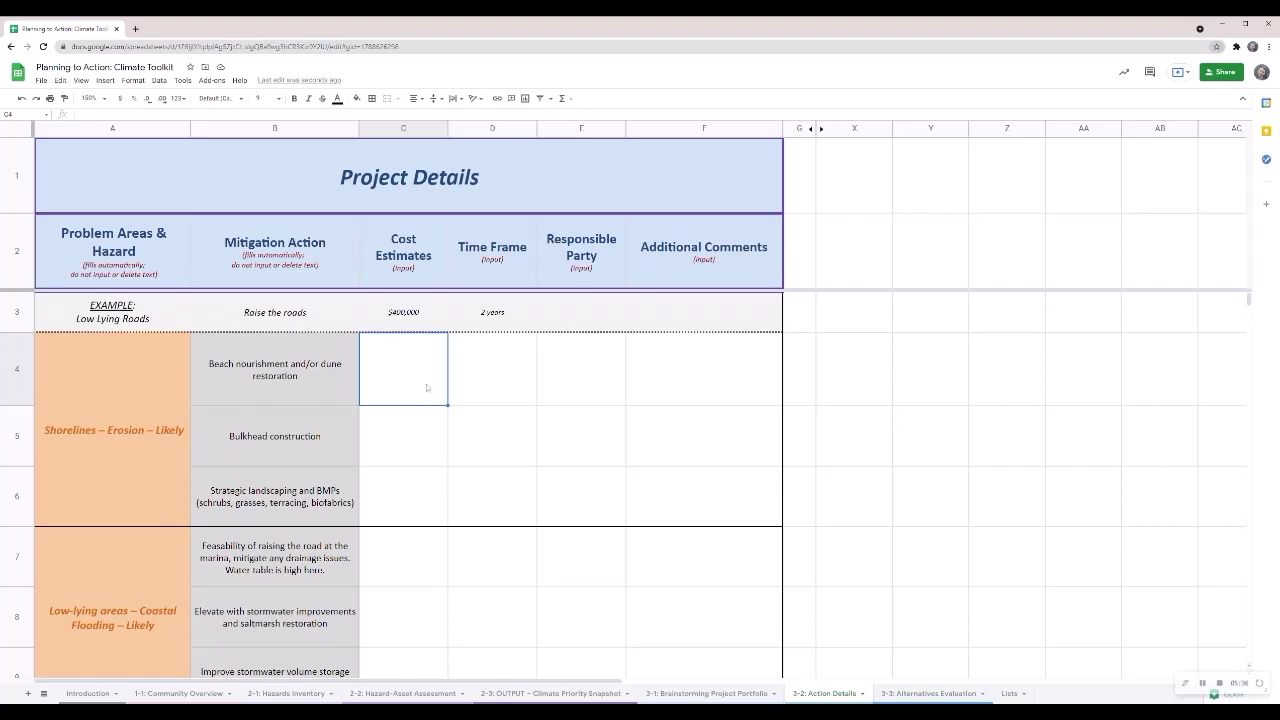
double_click(426, 387)
text($200,000)
key(Return)
click(503, 376)
double_click(503, 376)
text(3 years)
key(Return)
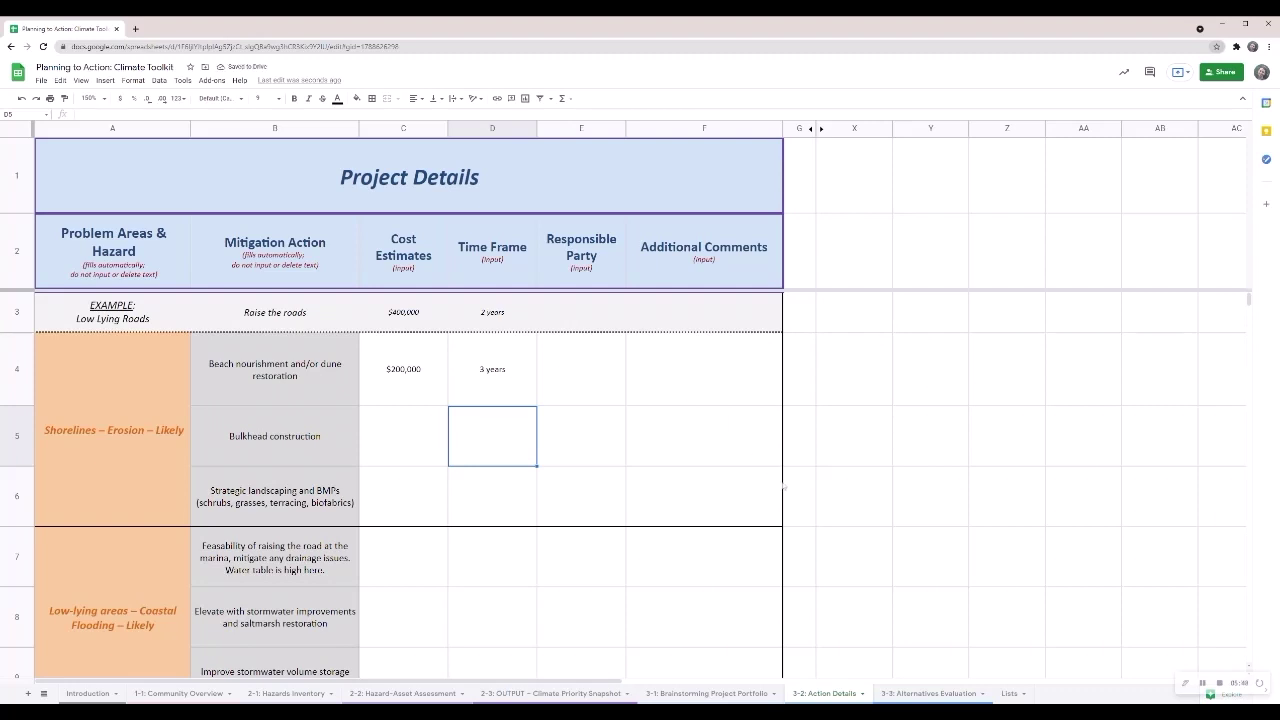
In Alternatives Evaluation, score the zoning ordinances strategy Positive for environmental impact, Neutral for social, Negative for economic, and Feasible for implementation
click(920, 693)
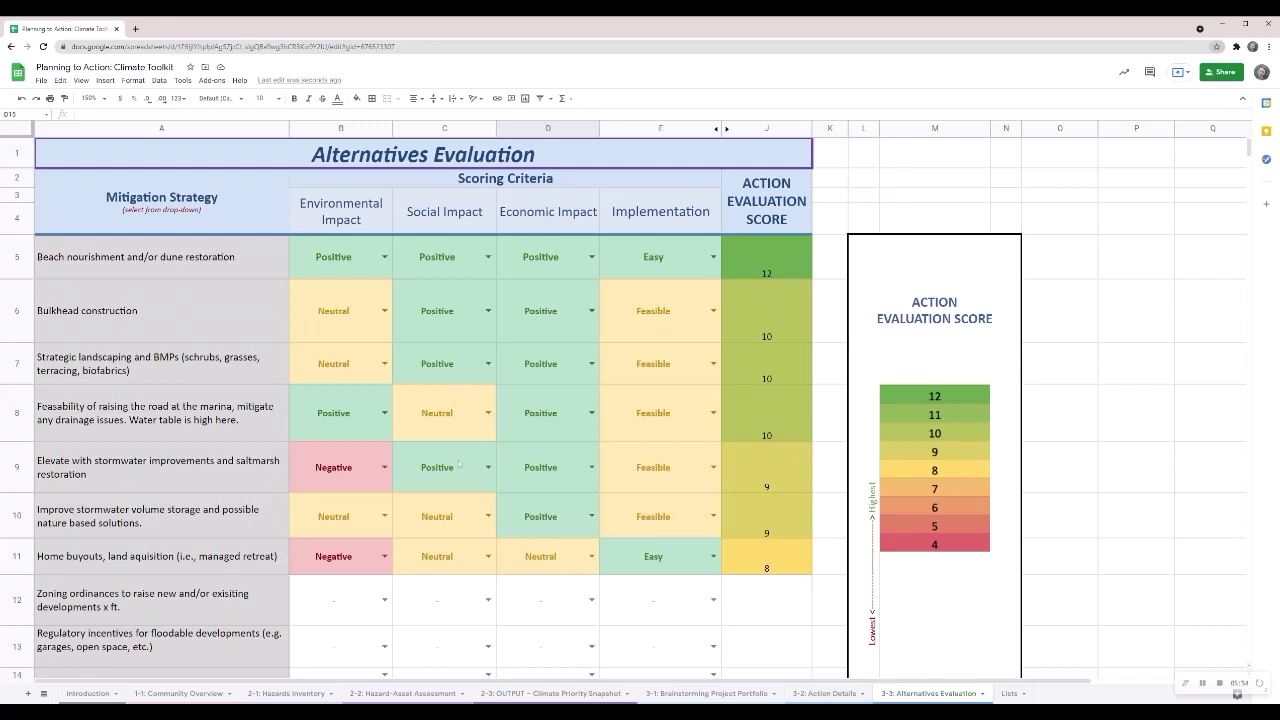
scroll(501, 508, down, 1)
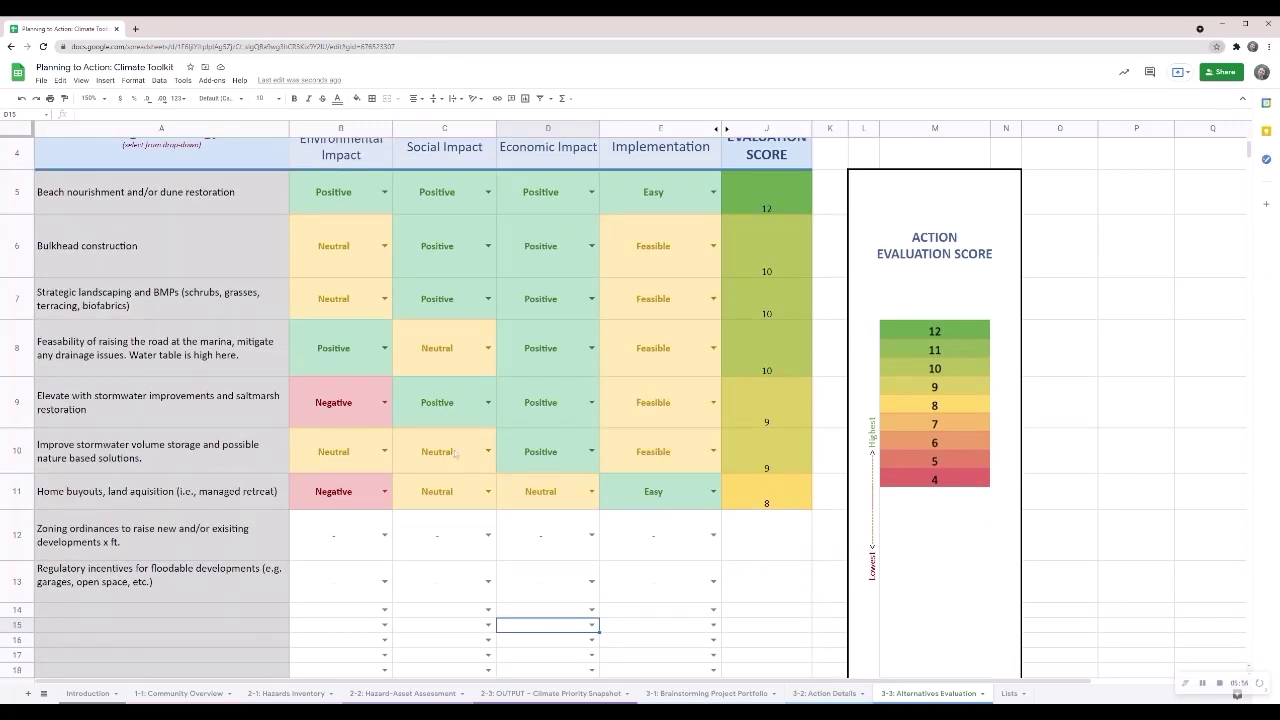
click(384, 536)
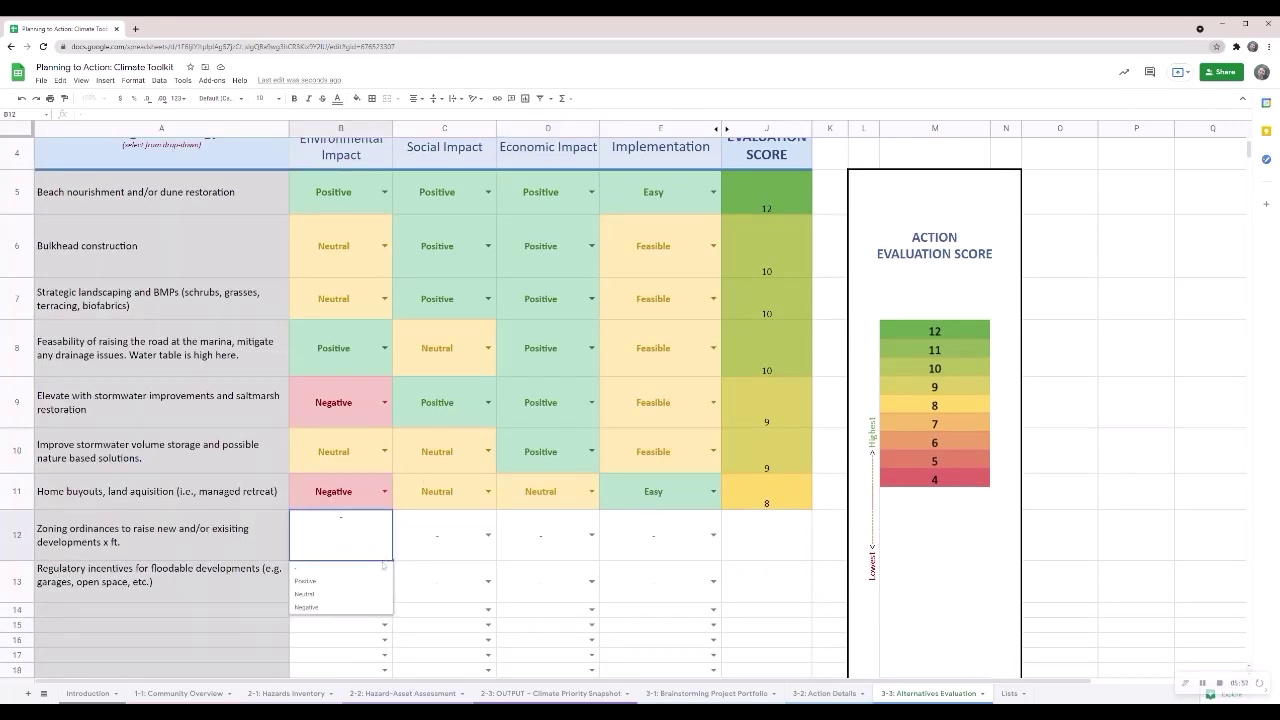
click(377, 583)
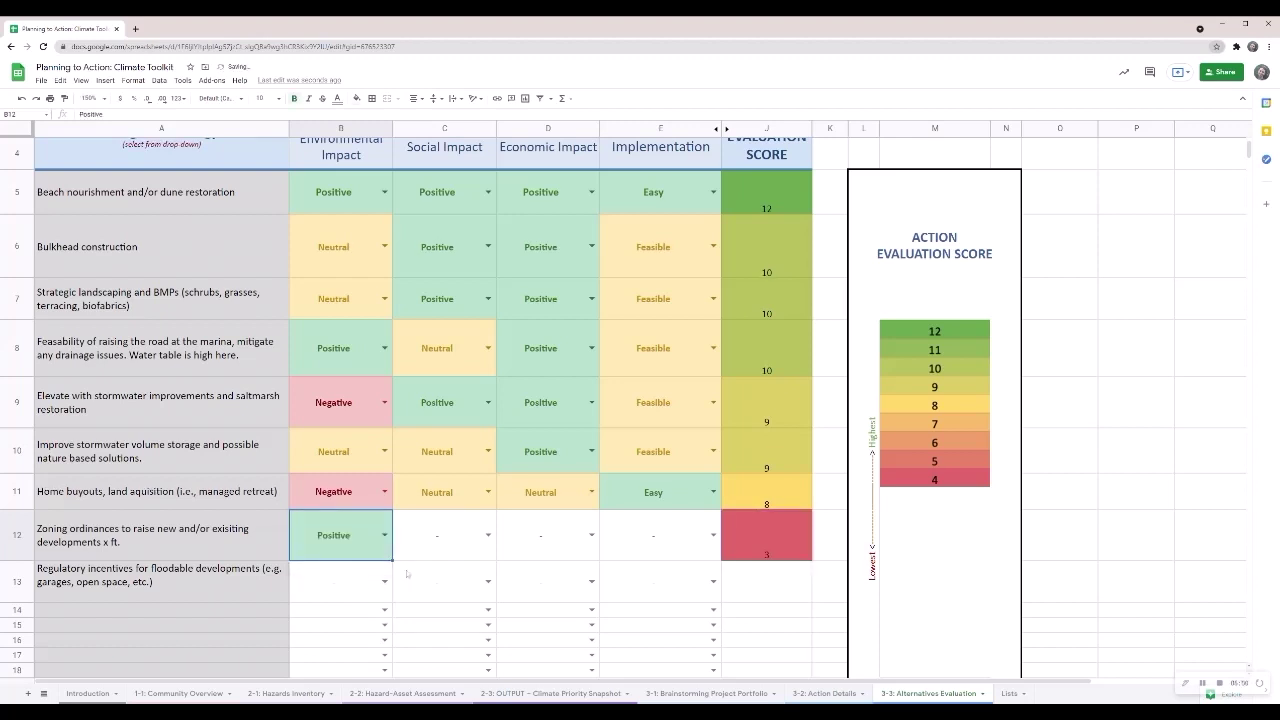
click(487, 536)
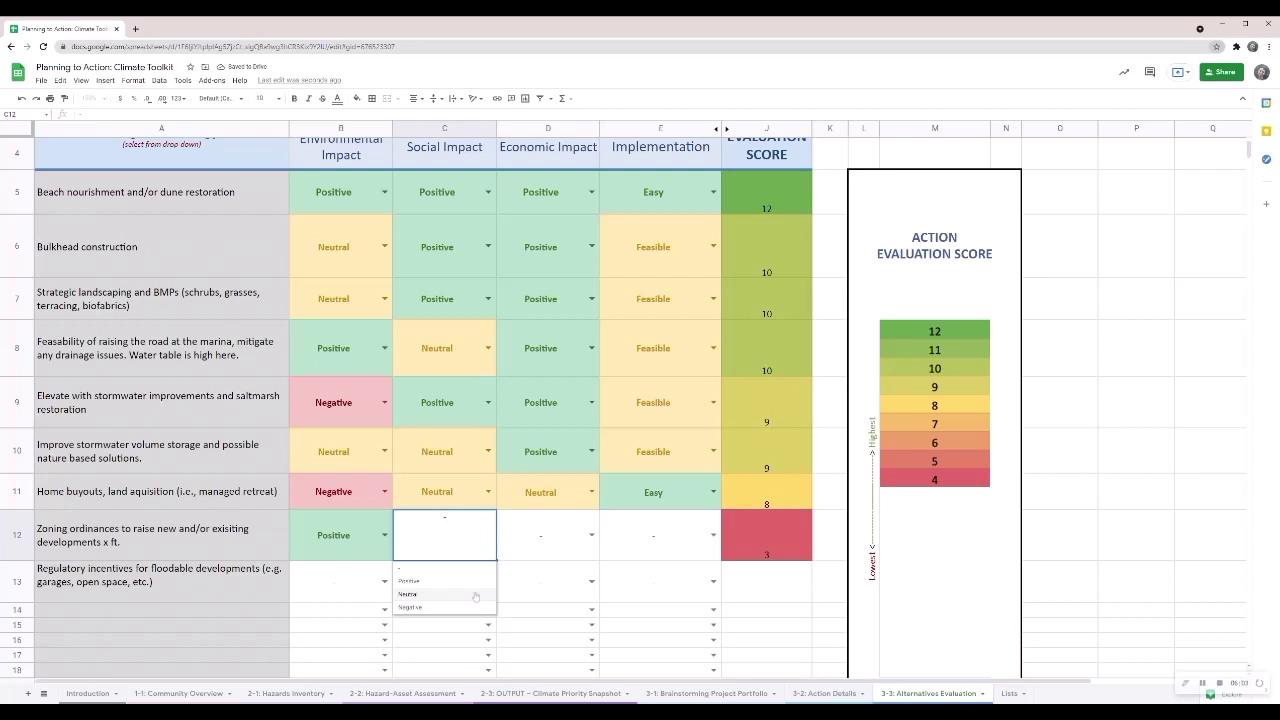
click(475, 595)
click(590, 536)
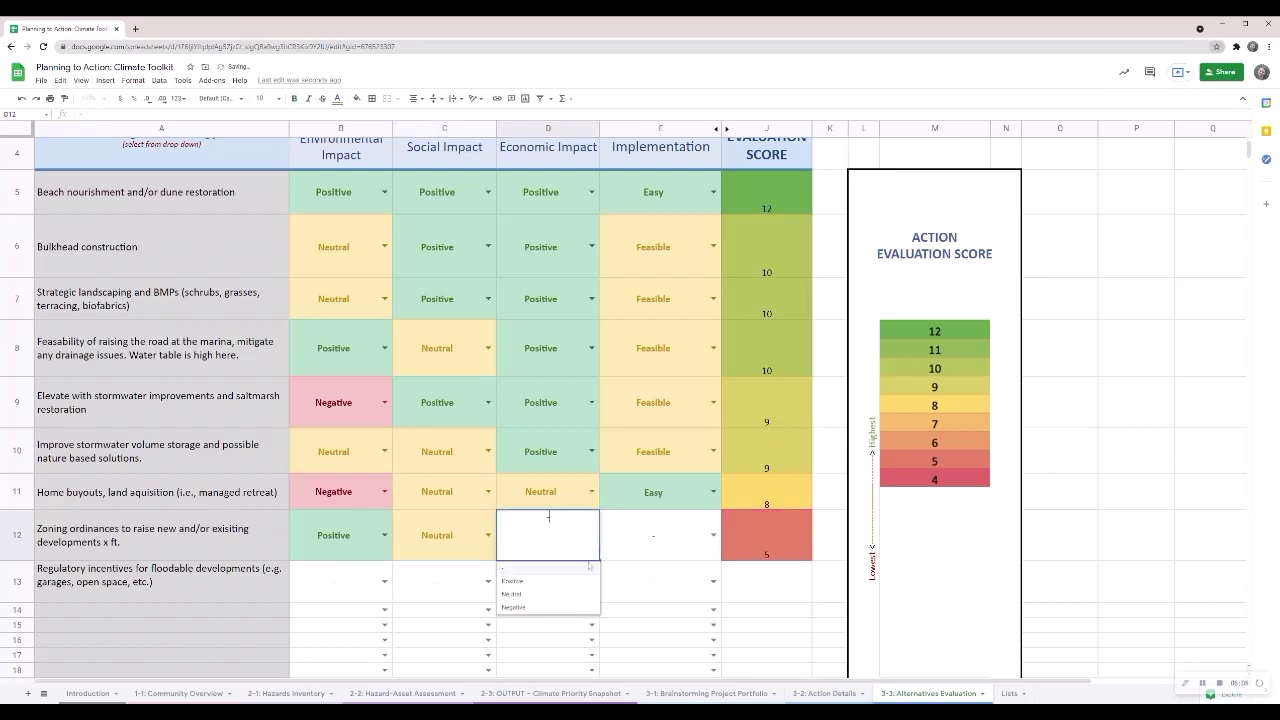
click(579, 607)
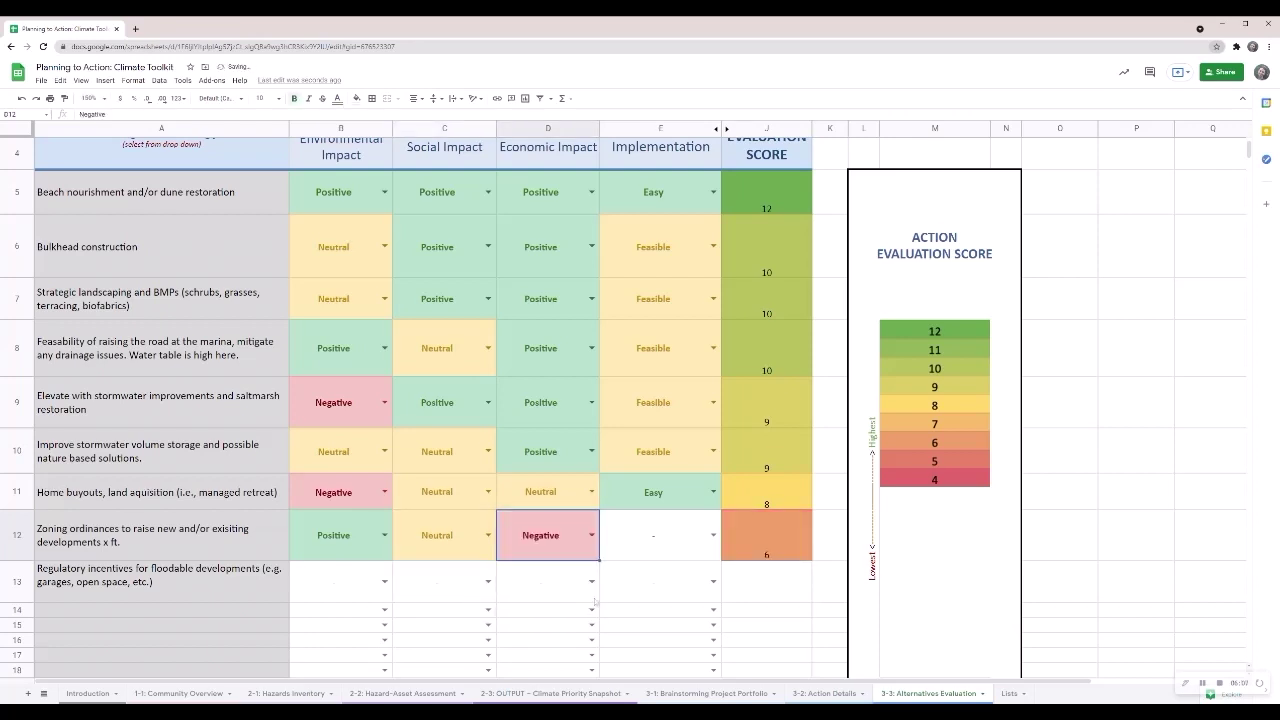
click(714, 538)
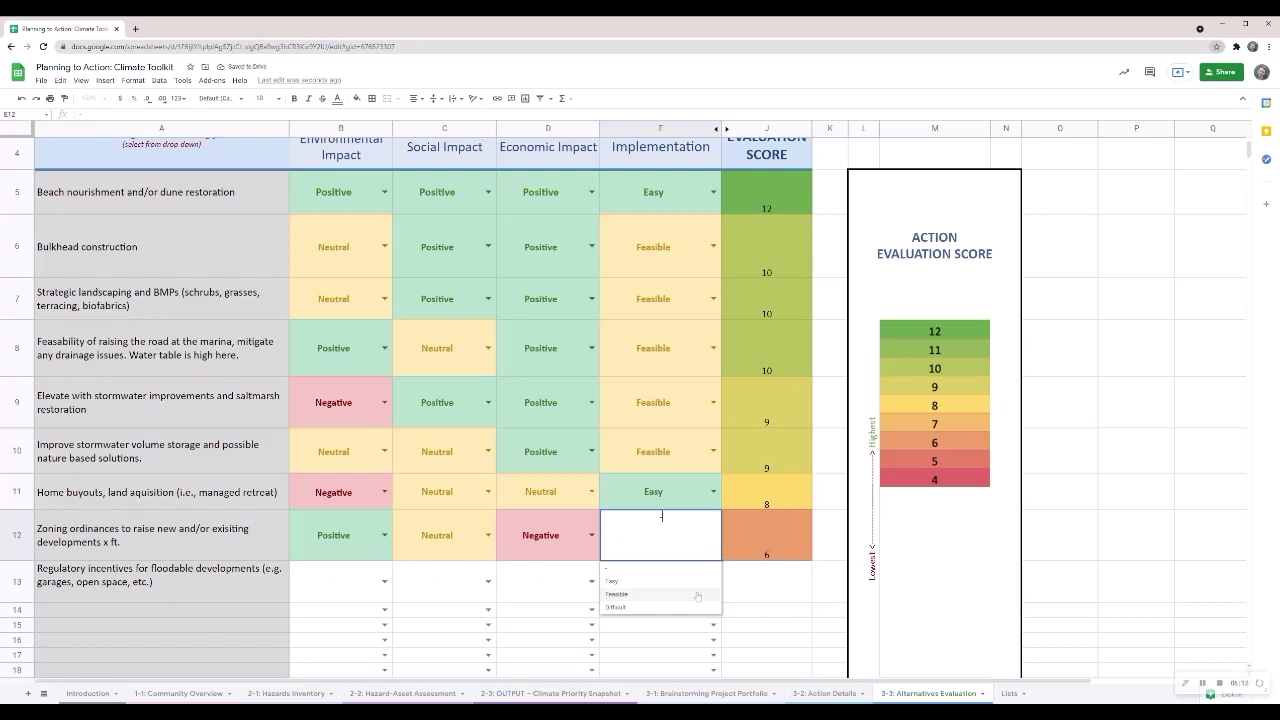
click(697, 595)
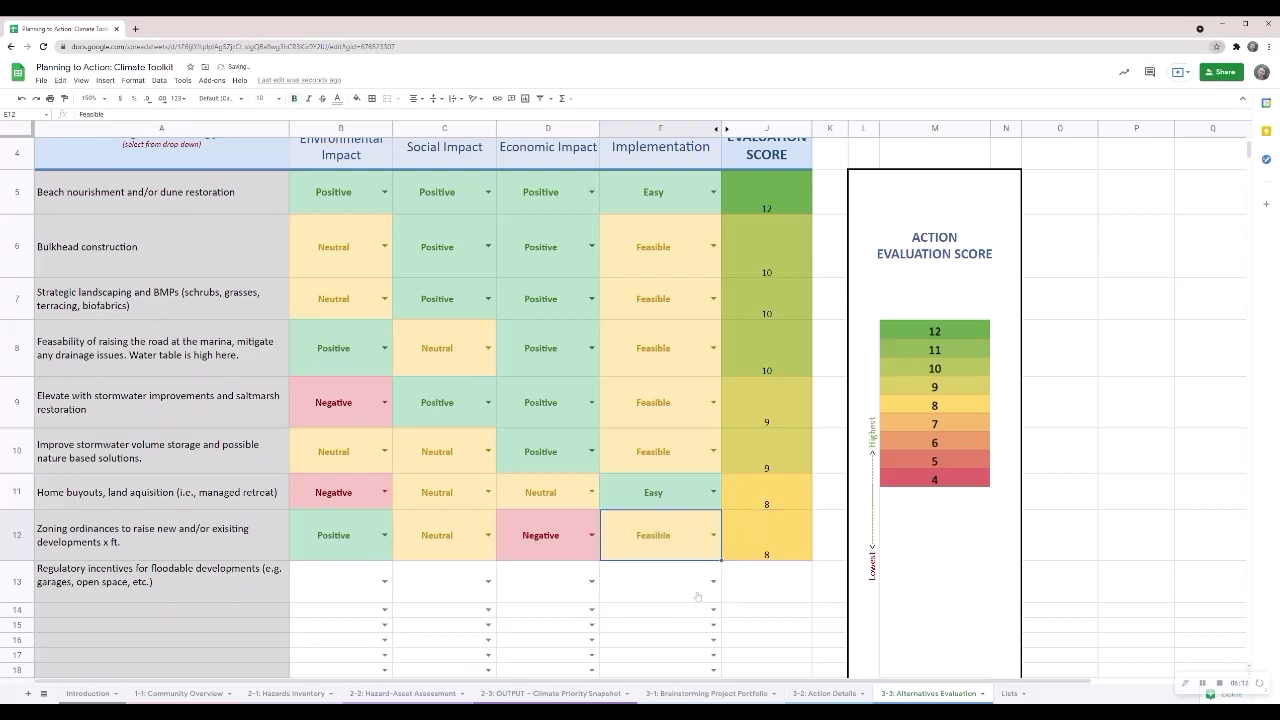
Score the regulatory incentives for floodable developments Neutral for environmental impact, Negative for social, Neutral for economic, and Difficult for implementation
click(386, 583)
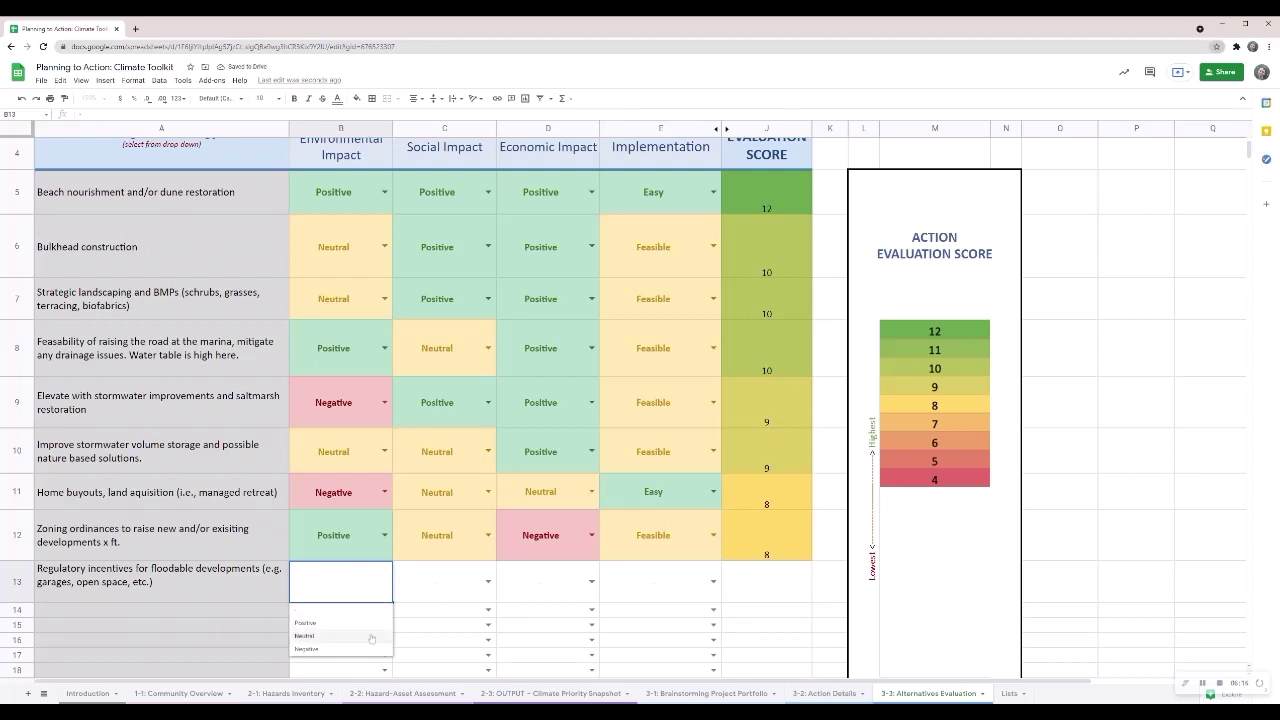
click(371, 637)
click(488, 581)
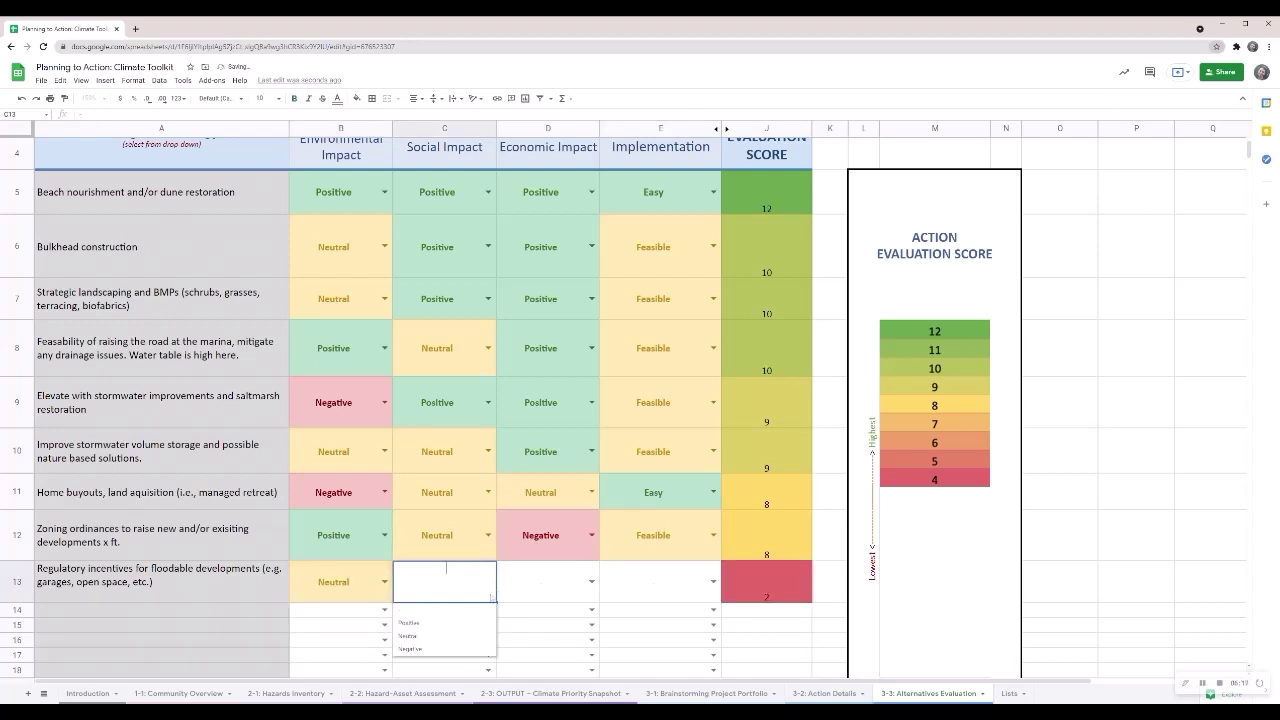
click(480, 649)
click(591, 581)
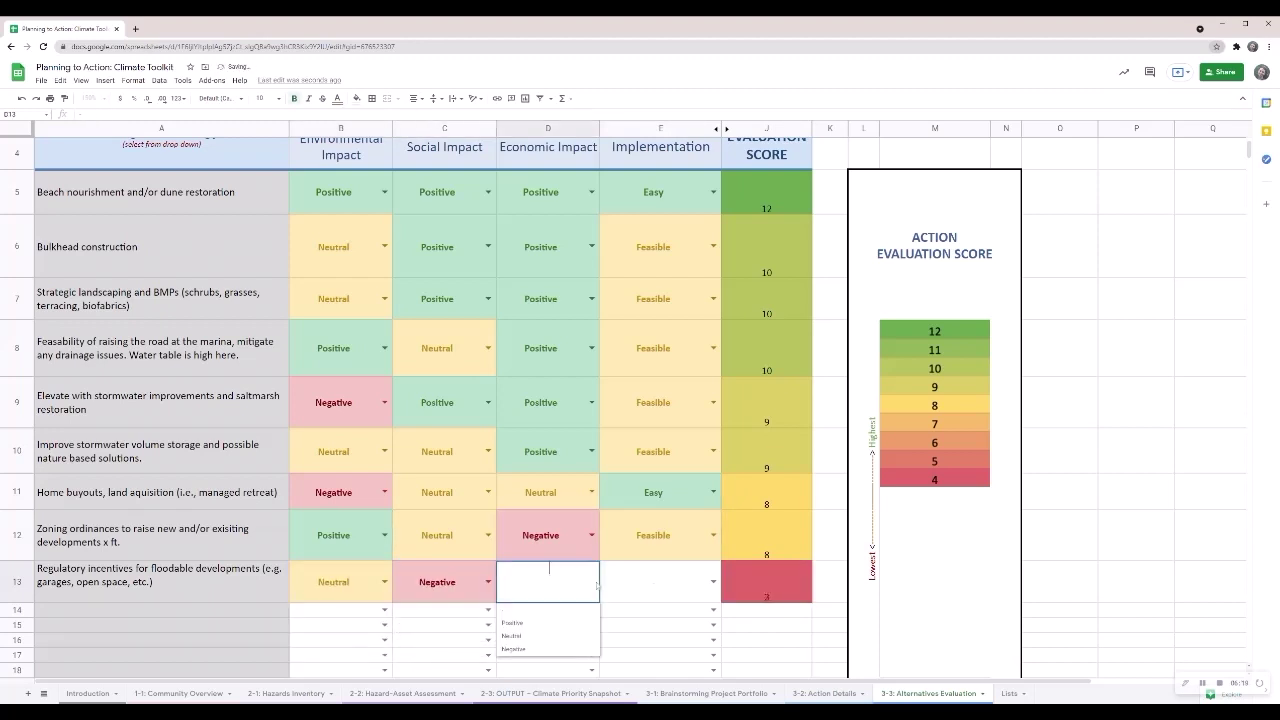
click(578, 636)
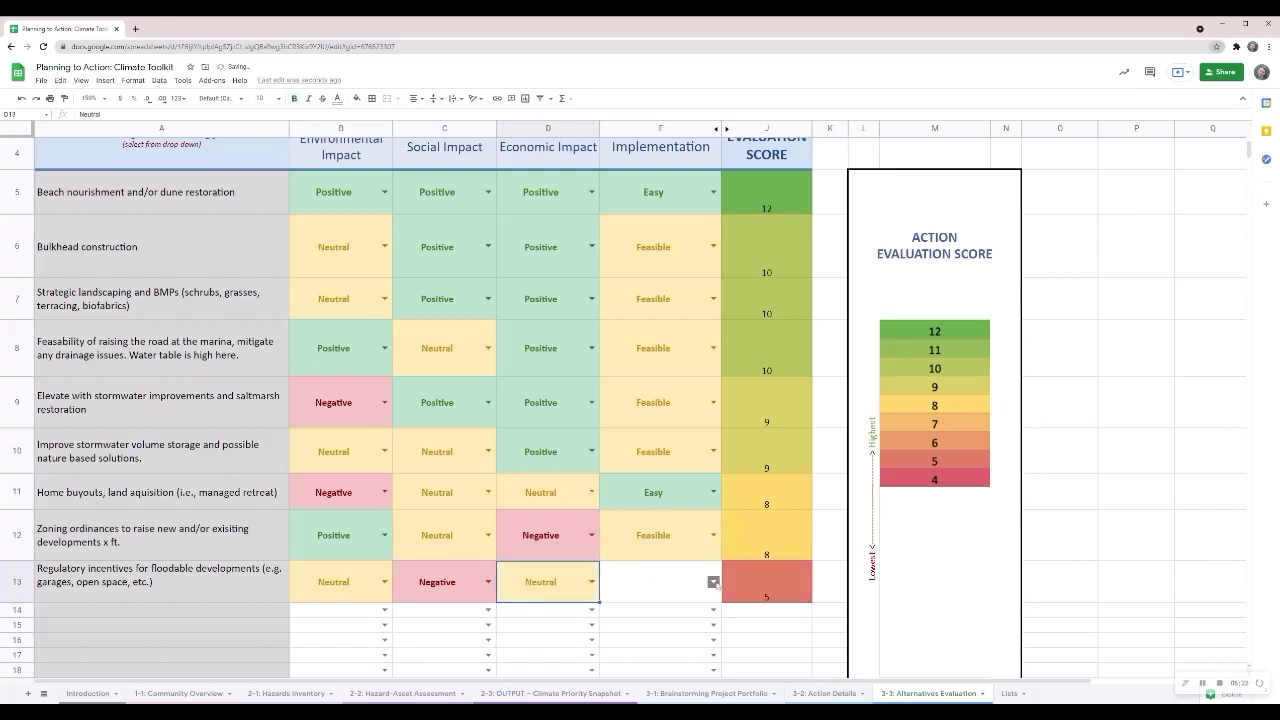
click(714, 582)
click(694, 651)
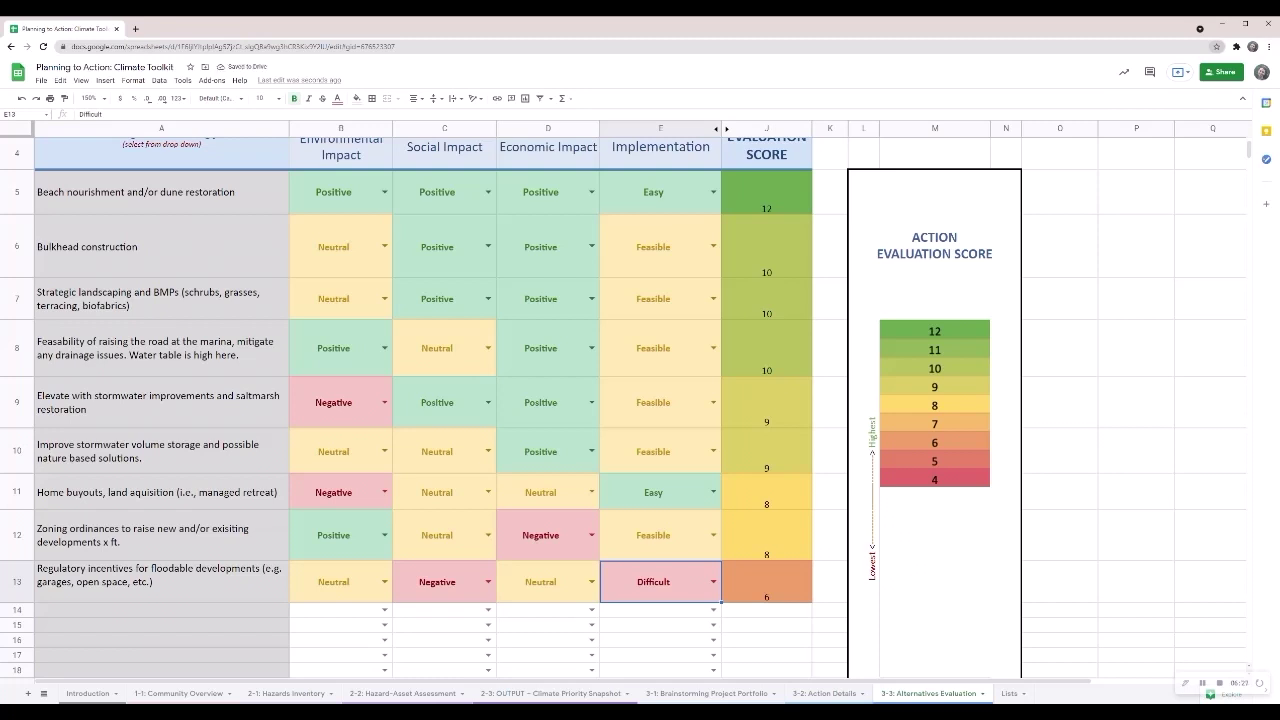
scroll(851, 607, up, 1)
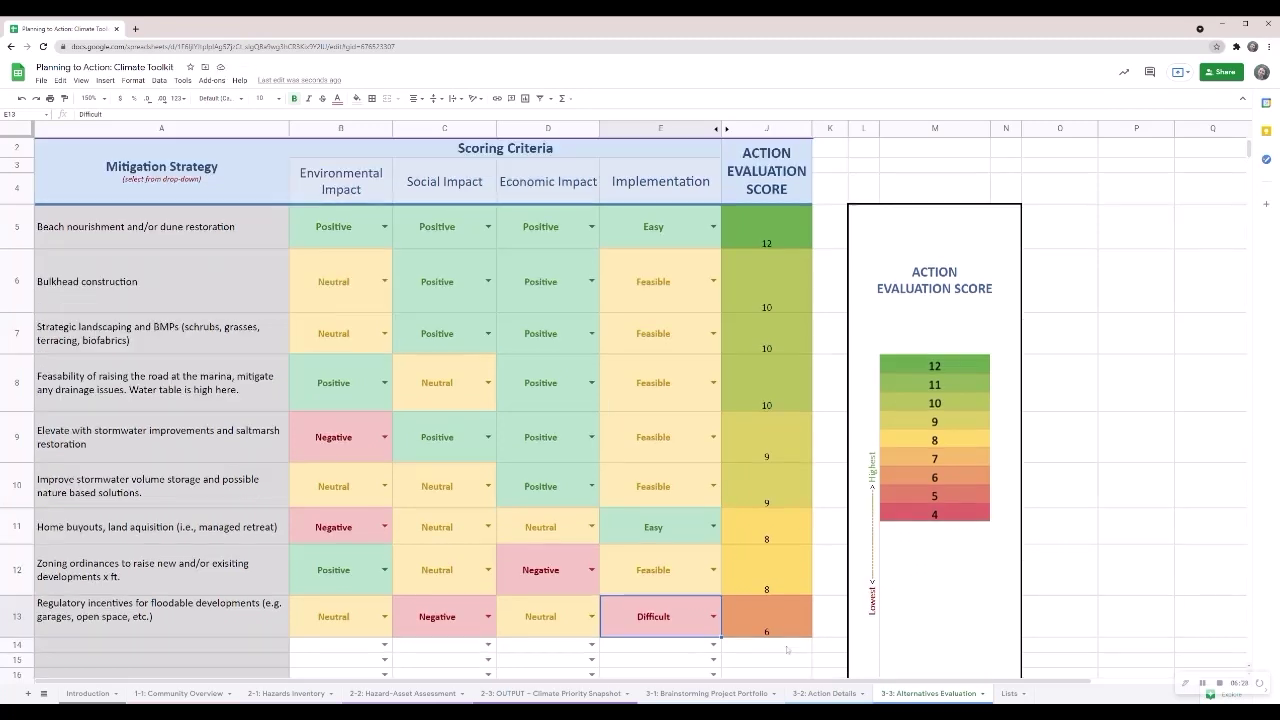
click(1078, 446)
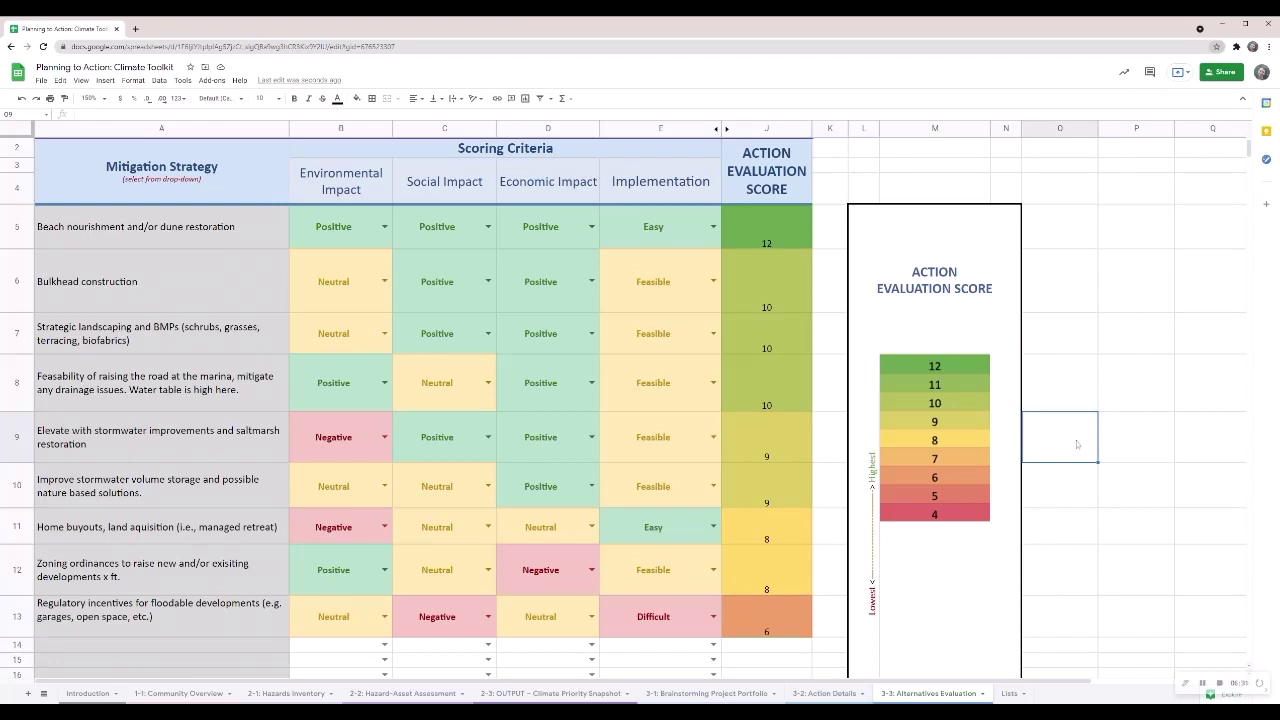